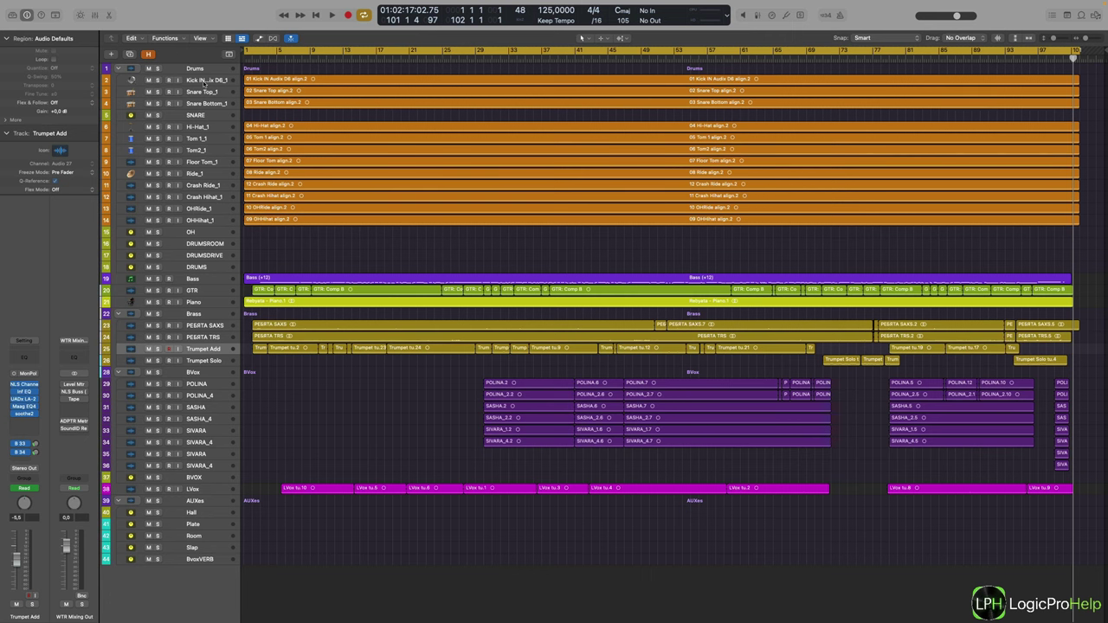
Filter the mixer to audio channel strips only and select all of them from Kick IN to LVox, closing the mixer when done.
click(204, 79)
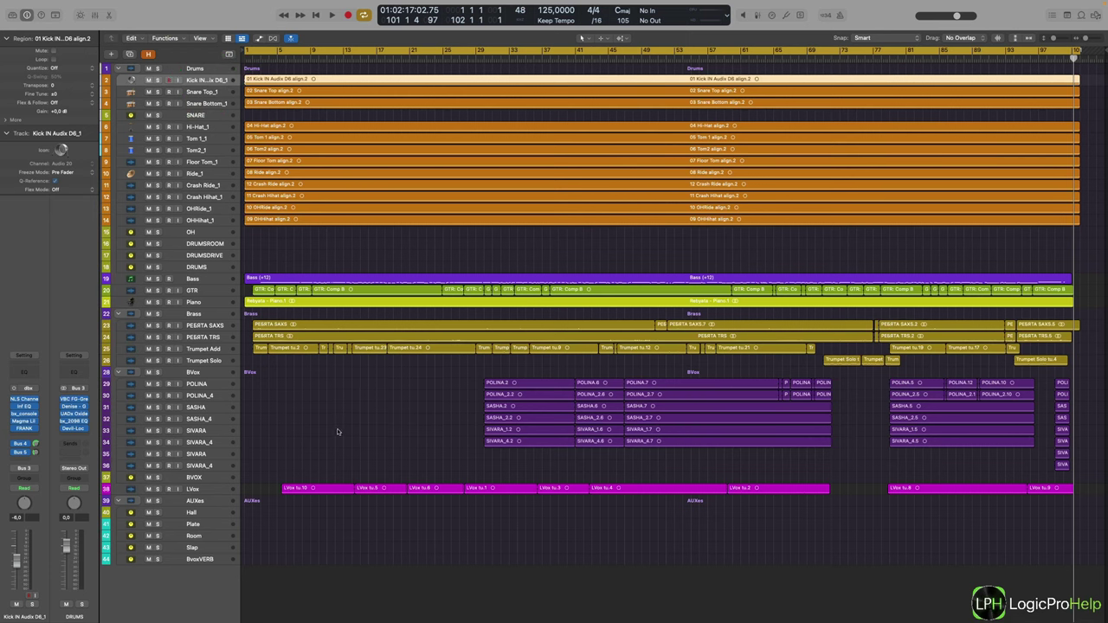
key(x)
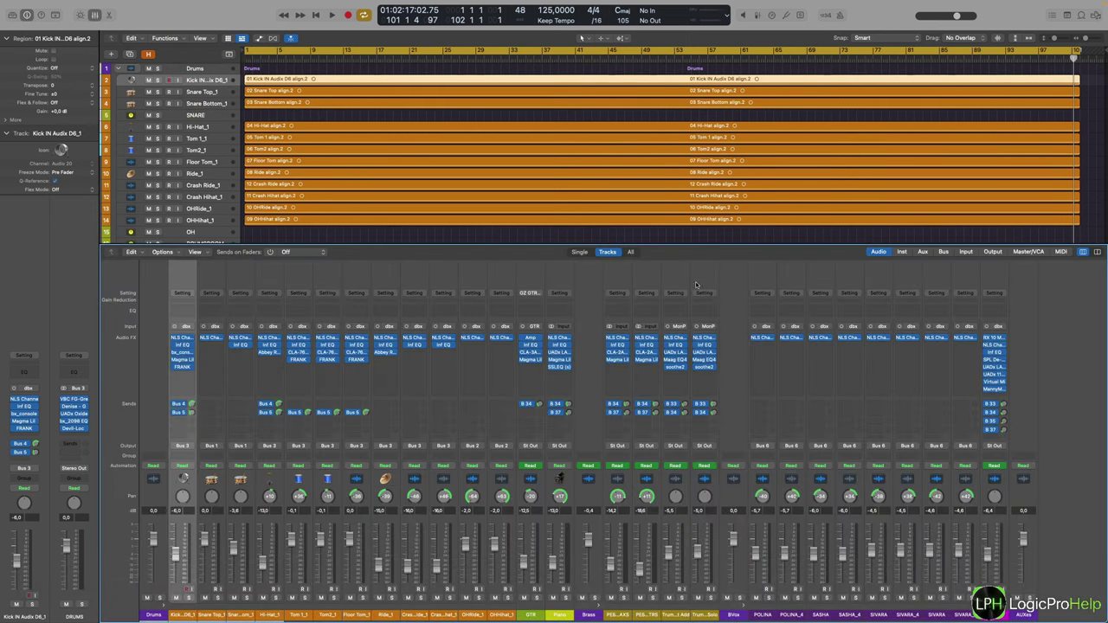
click(879, 253)
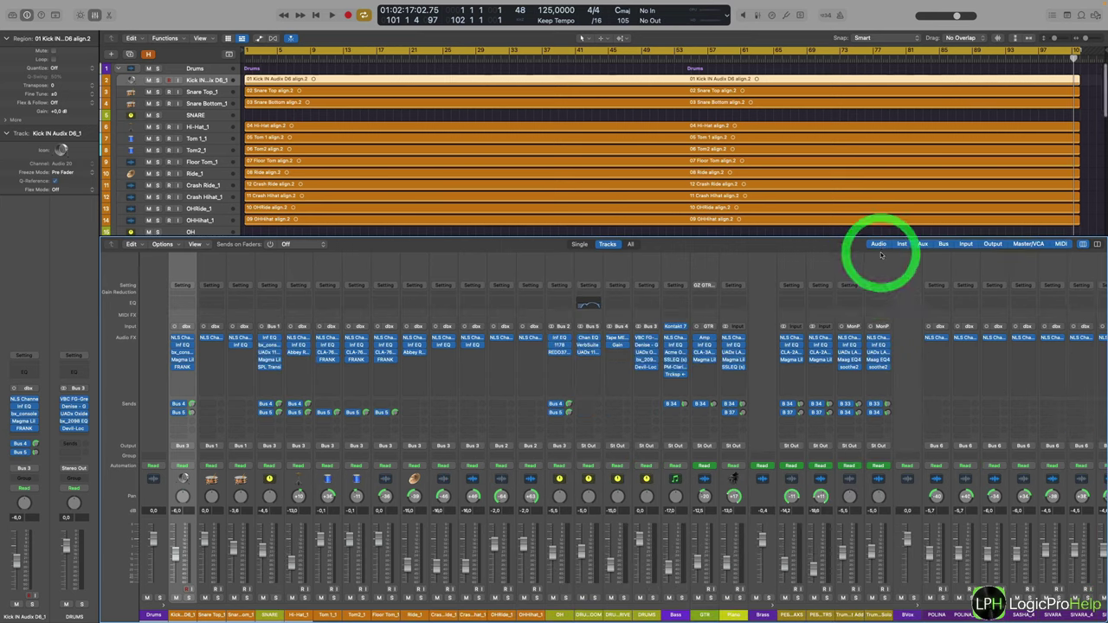
alt+click(878, 270)
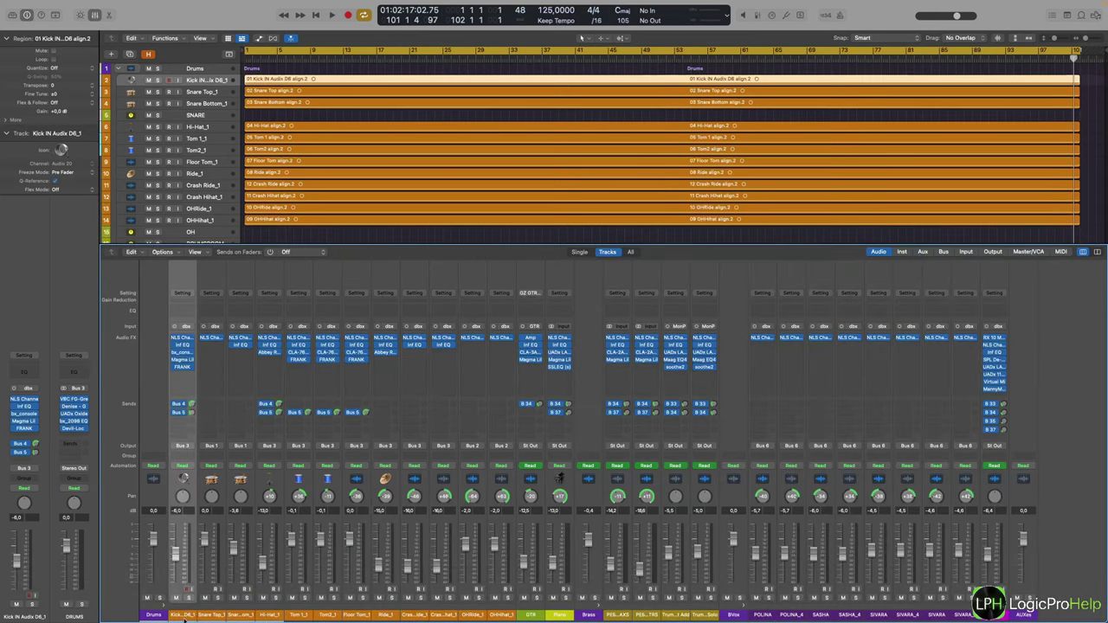
click(176, 614)
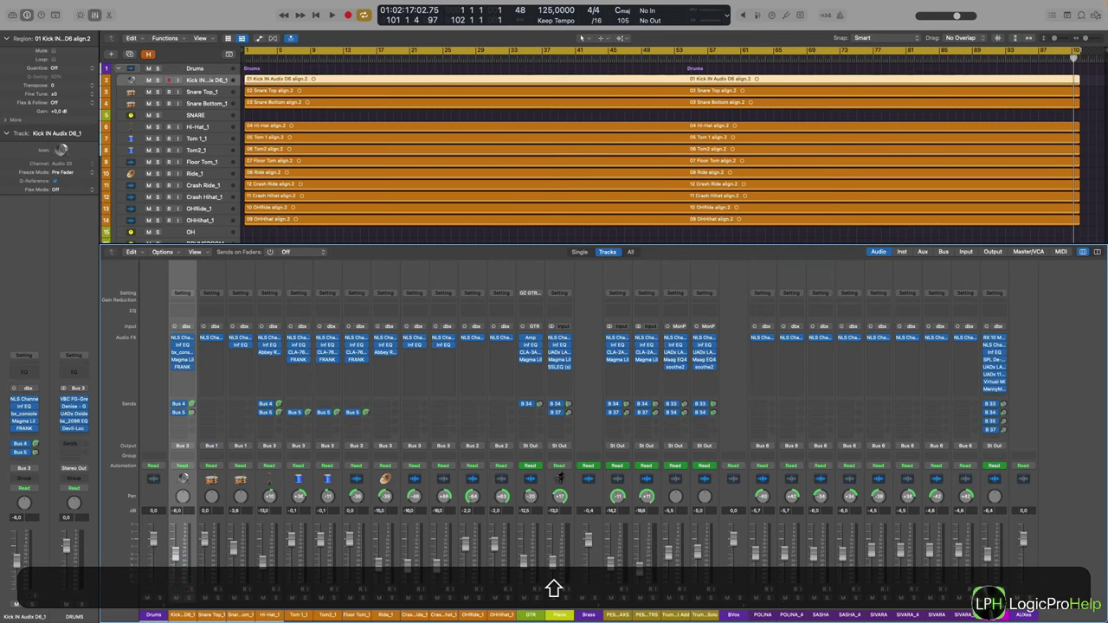
shift+click(967, 610)
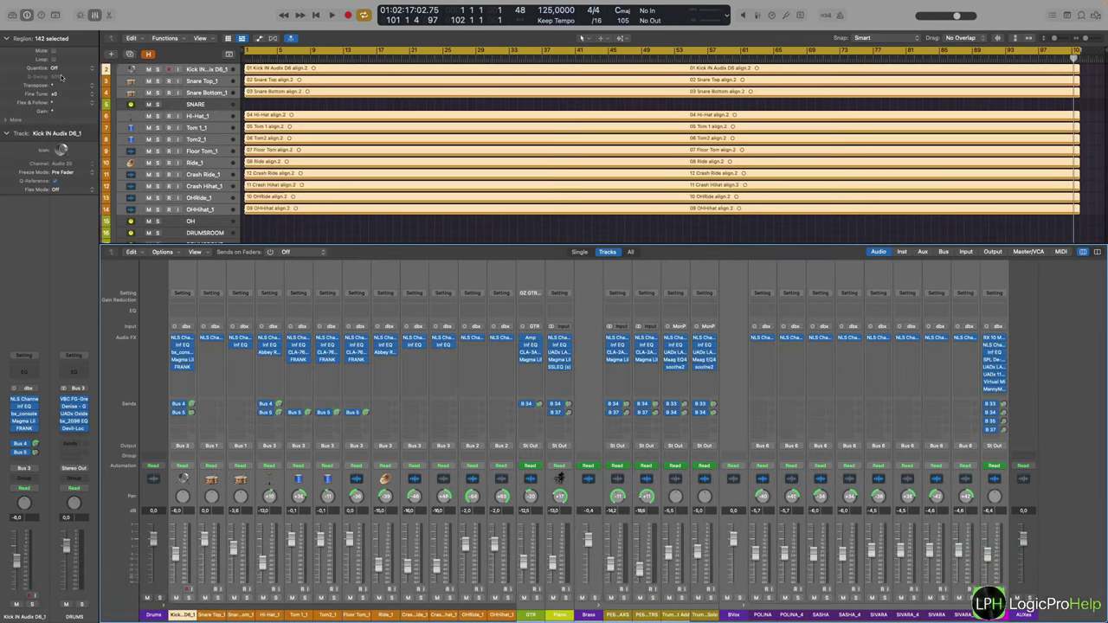
click(96, 15)
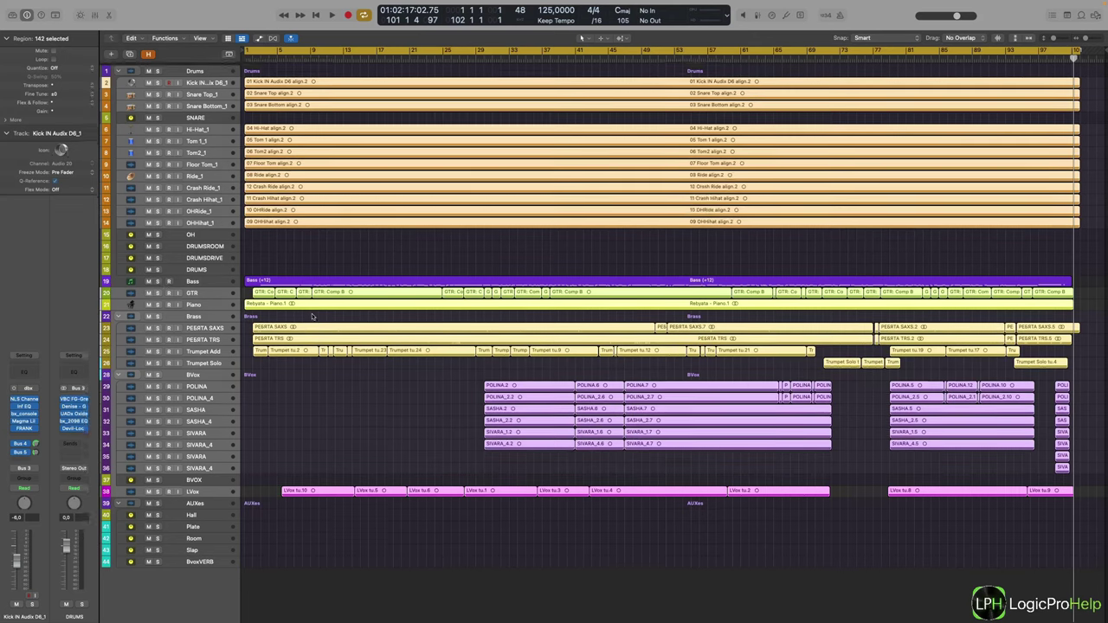
Set up the selected tracks' export with Export Cycle Range Only, effect plug-ins not bypassed and Normalize Off, and cancel the export.
key(super+e)
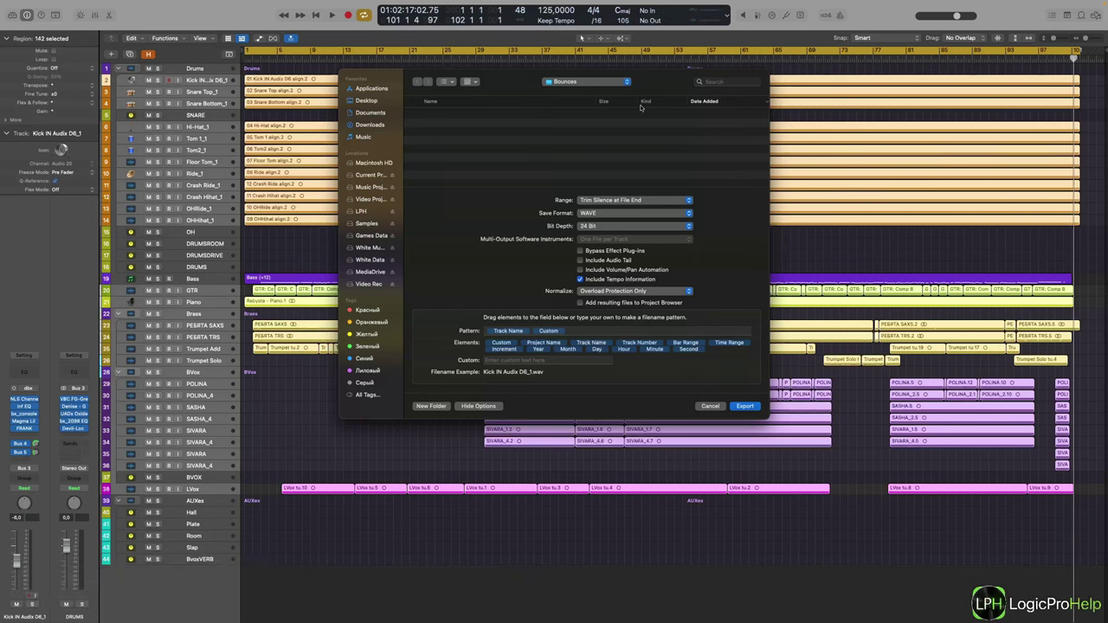
click(597, 202)
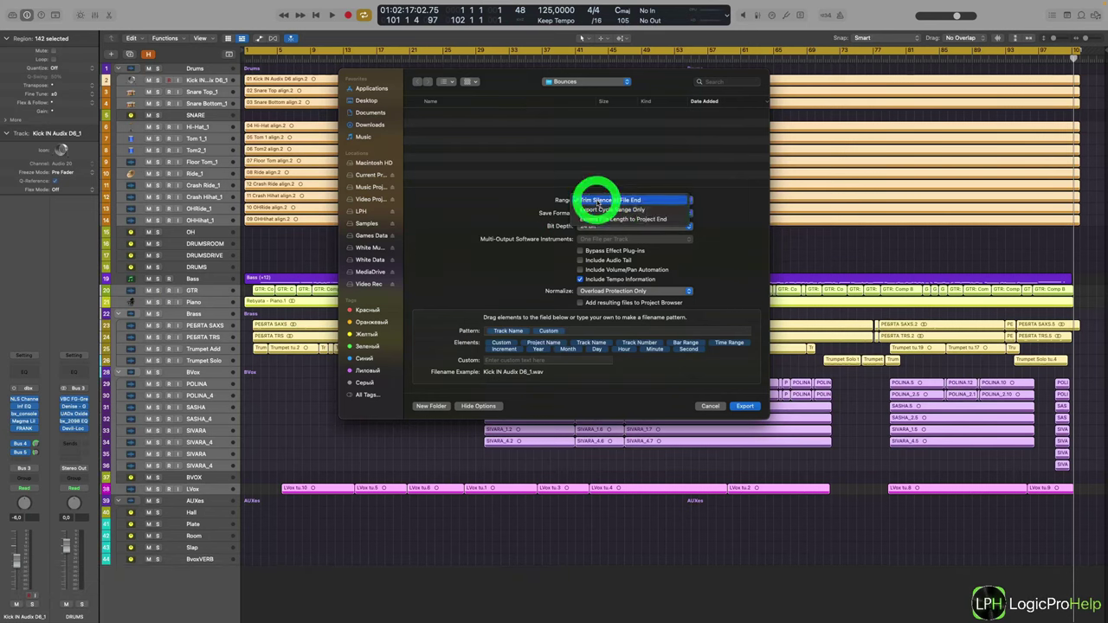
click(596, 210)
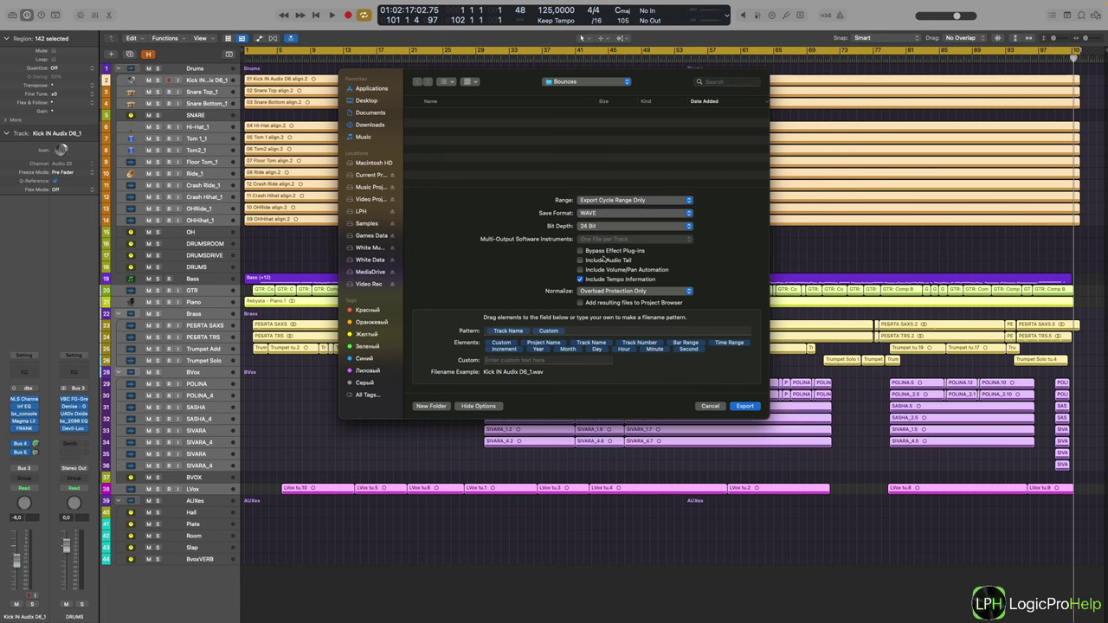
click(581, 251)
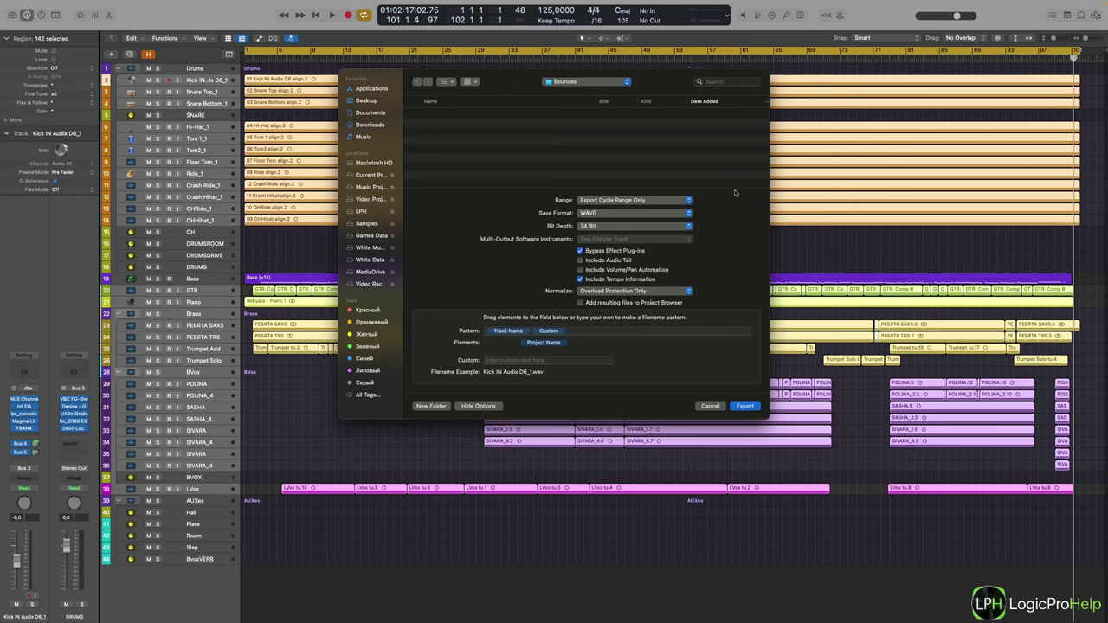
click(581, 251)
click(612, 292)
click(599, 273)
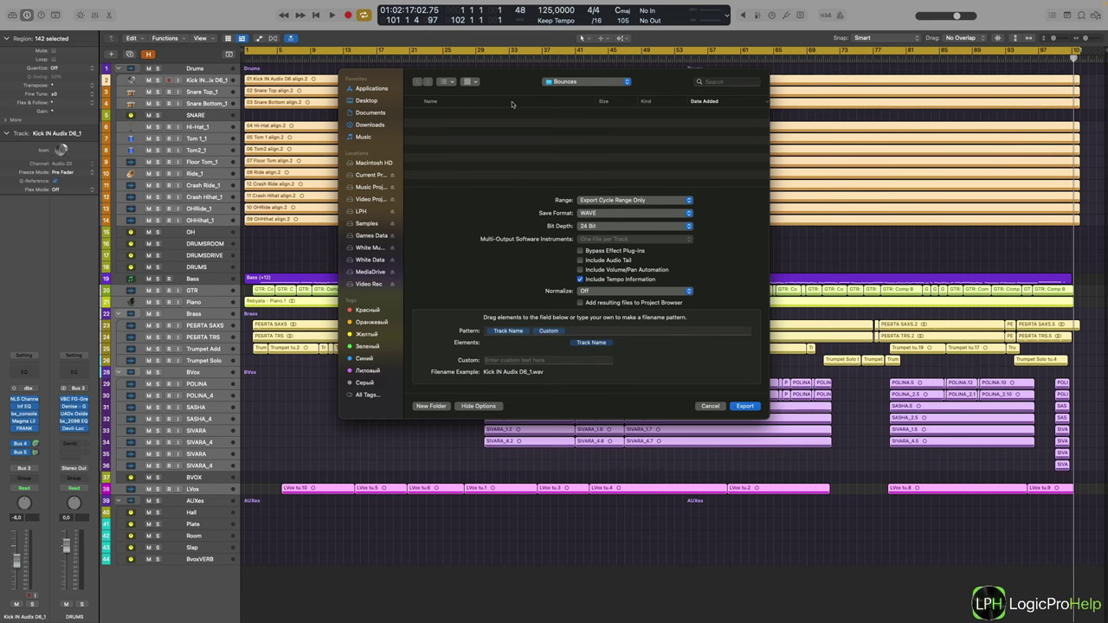
click(710, 407)
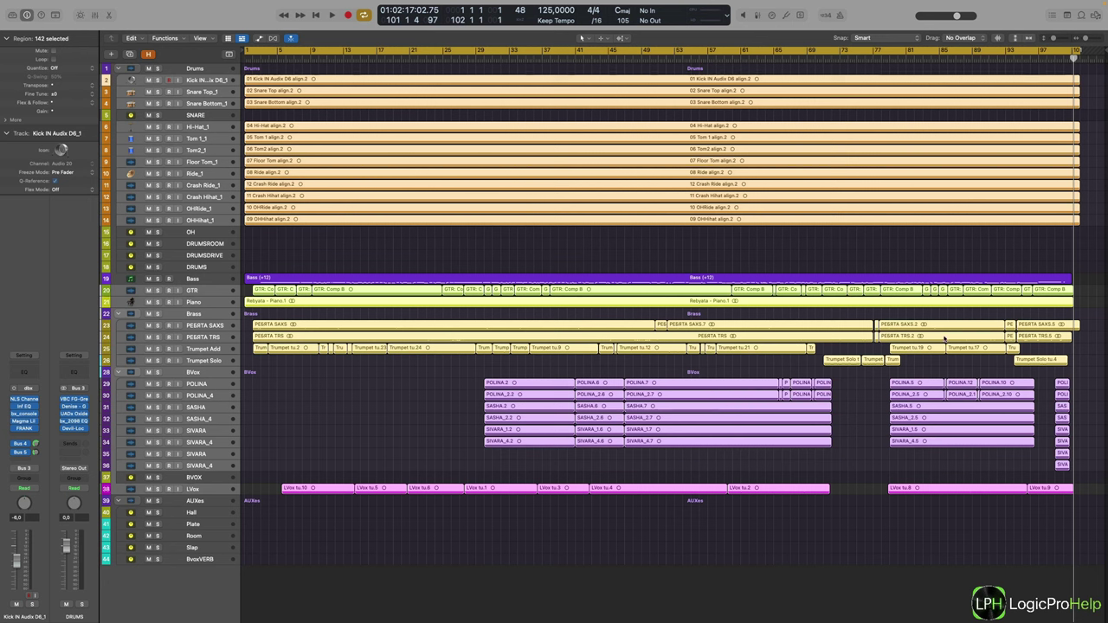
Check the Flex modes of the selected tracks, return to the full arrangement view, and clear the region selection.
click(273, 39)
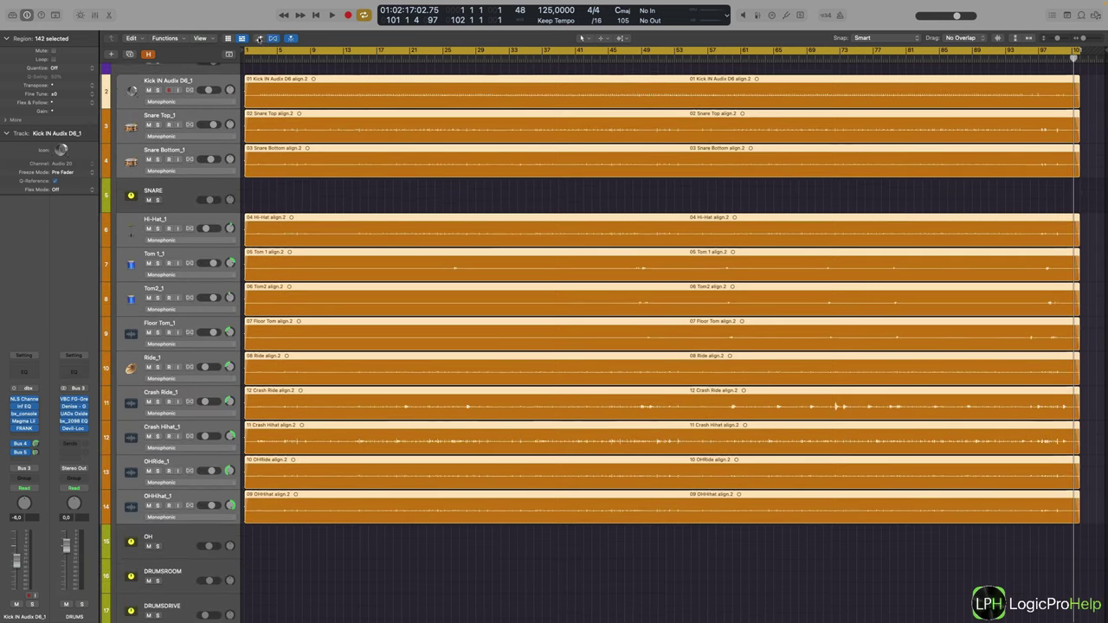
key(z)
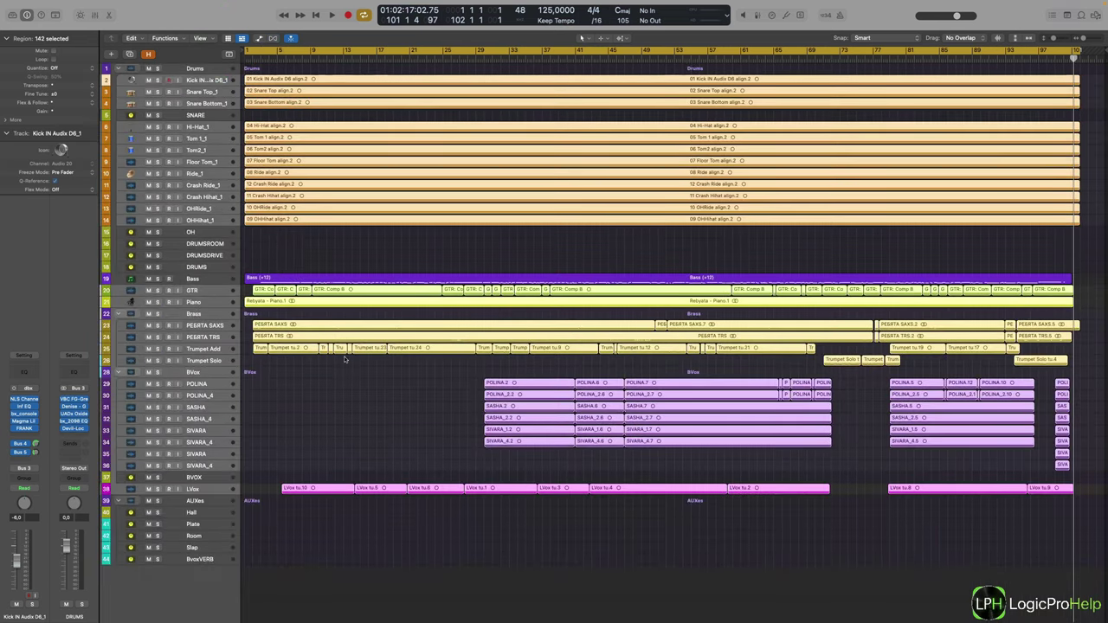
click(448, 367)
click(452, 289)
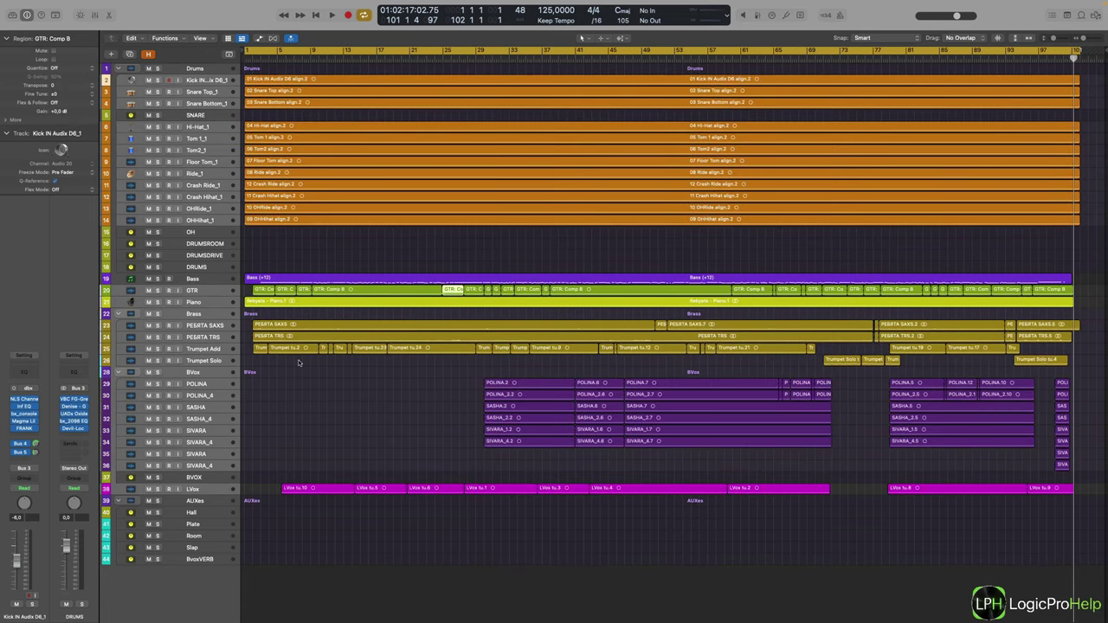
click(351, 375)
click(337, 411)
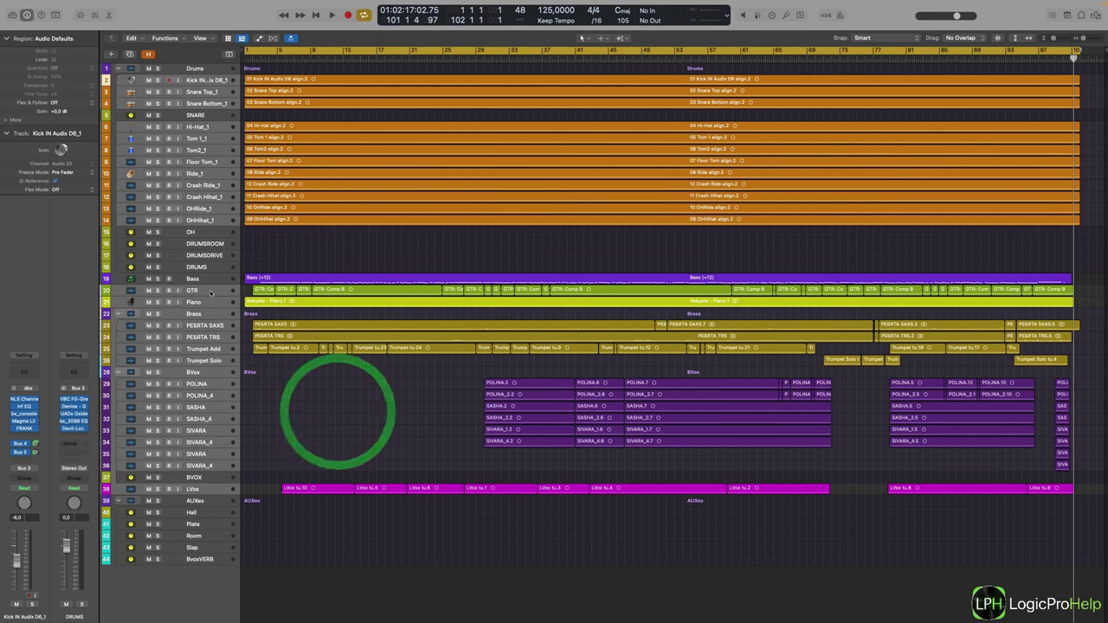
click(181, 267)
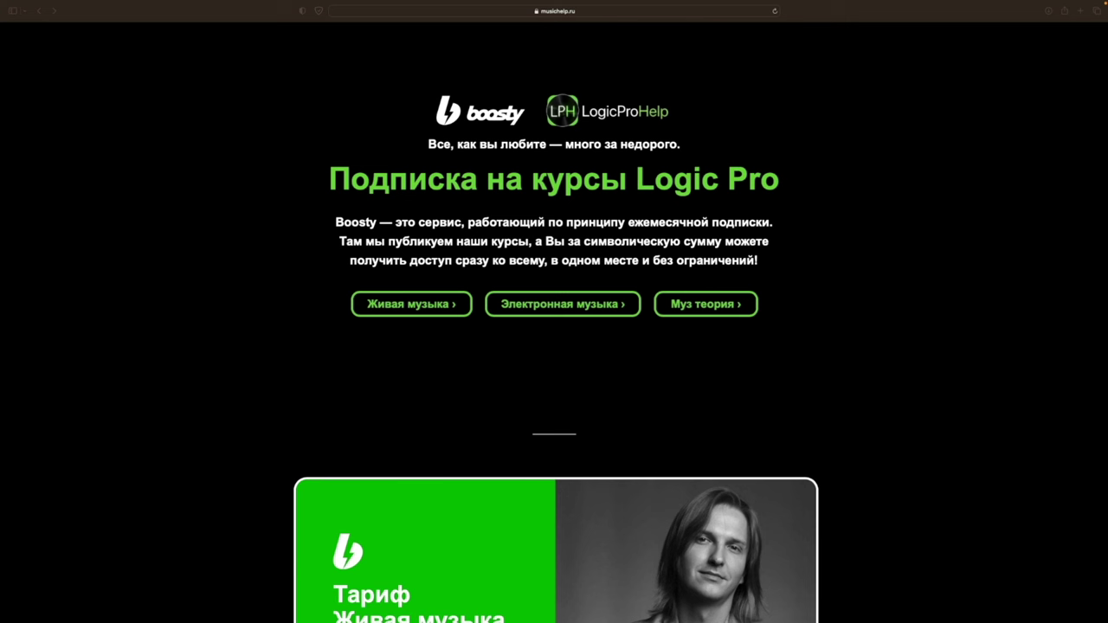
Switch to the browser and review the Logic Pro course subscription plans and their course lists on musichelp.ru.
click(361, 168)
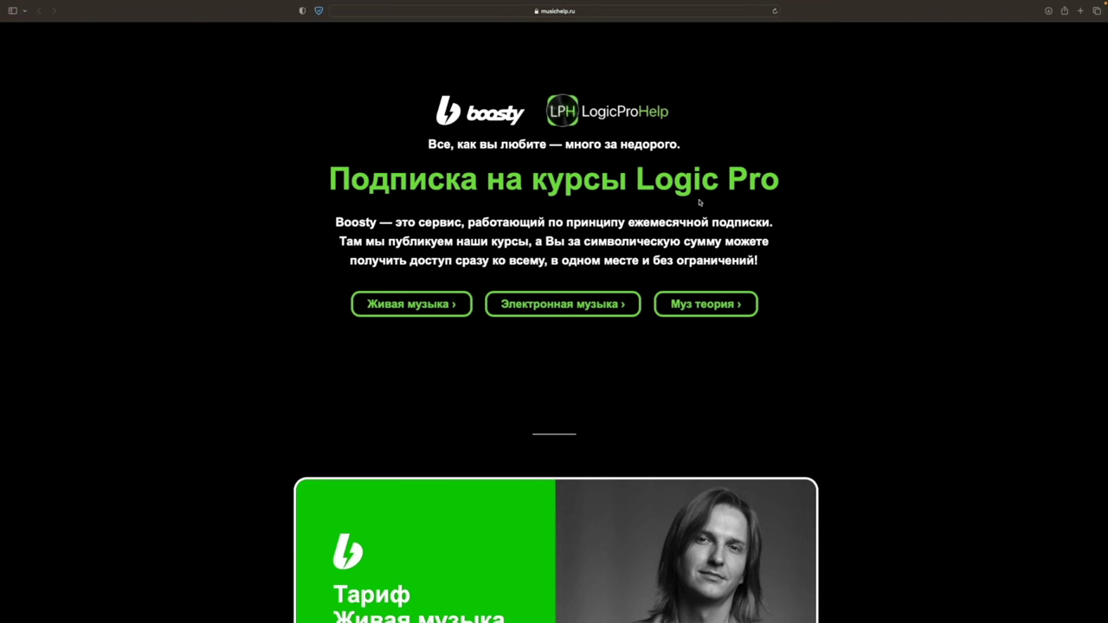
scroll(921, 222, down, 2)
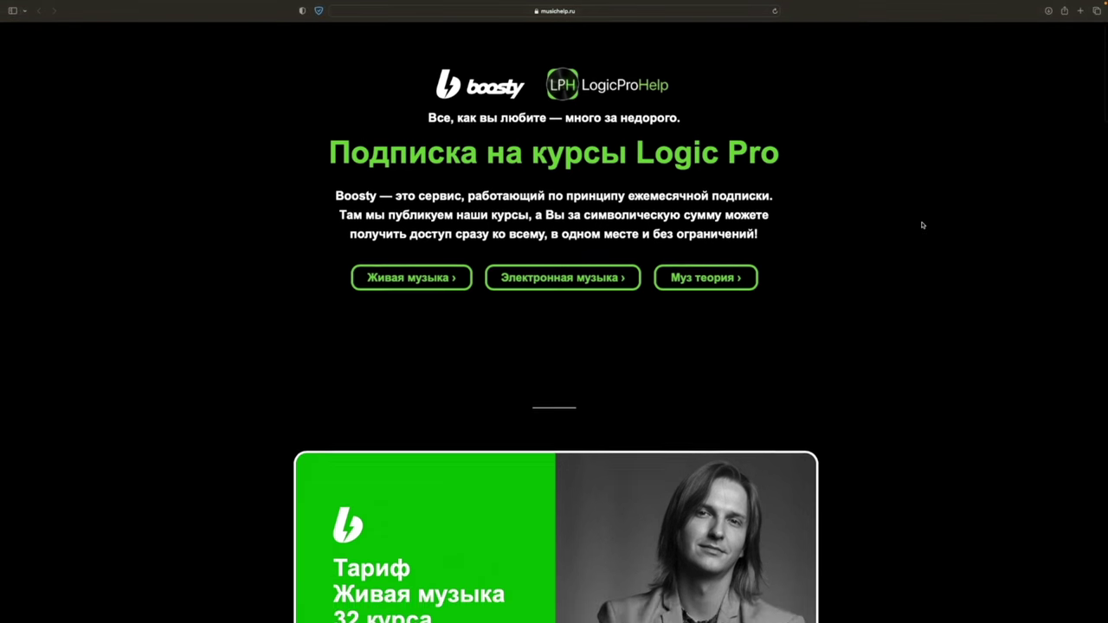
scroll(922, 225, down, 5)
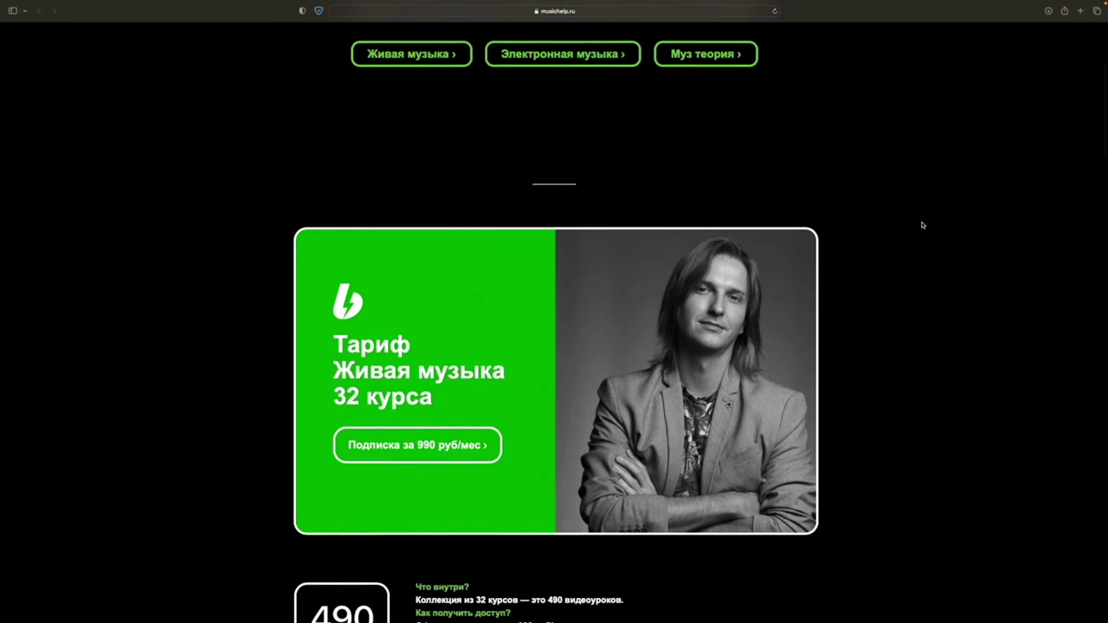
scroll(922, 225, down, 4)
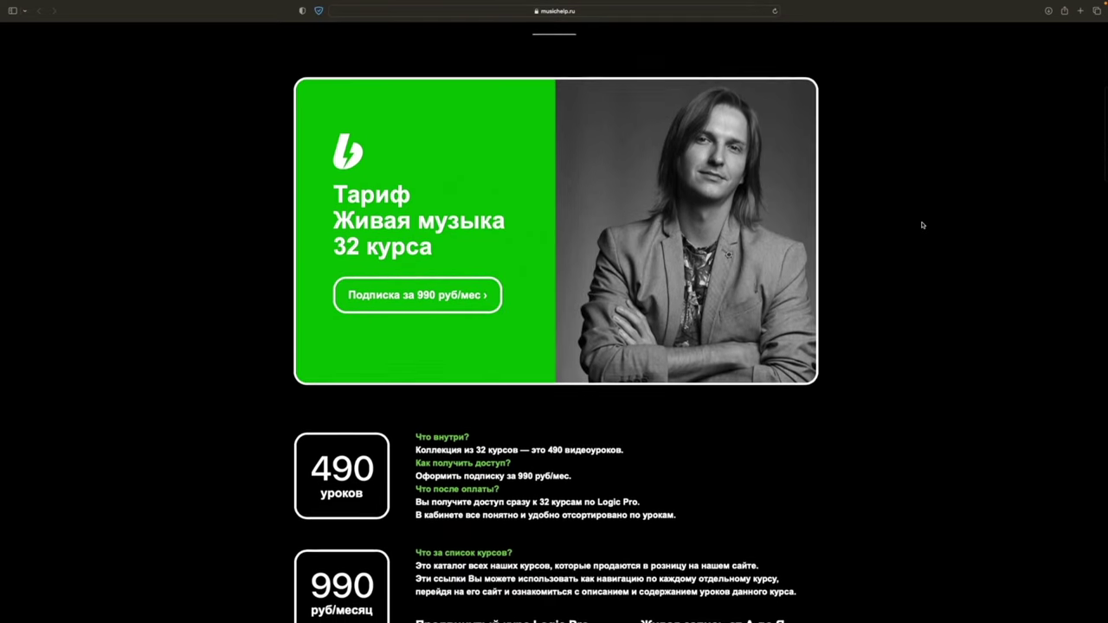
scroll(922, 225, down, 5)
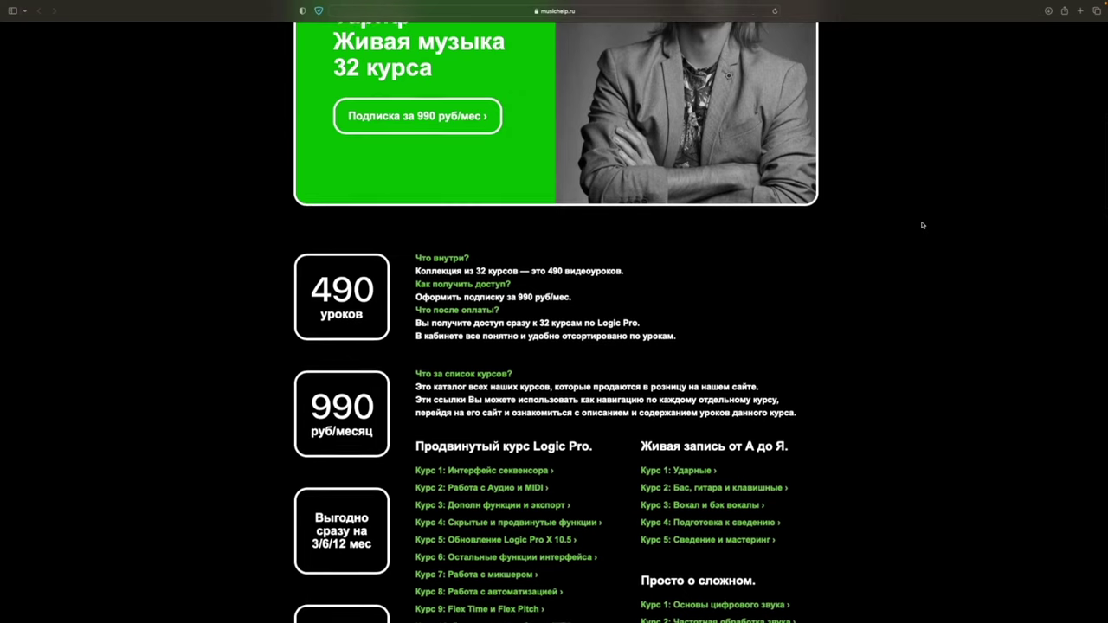
scroll(922, 225, down, 4)
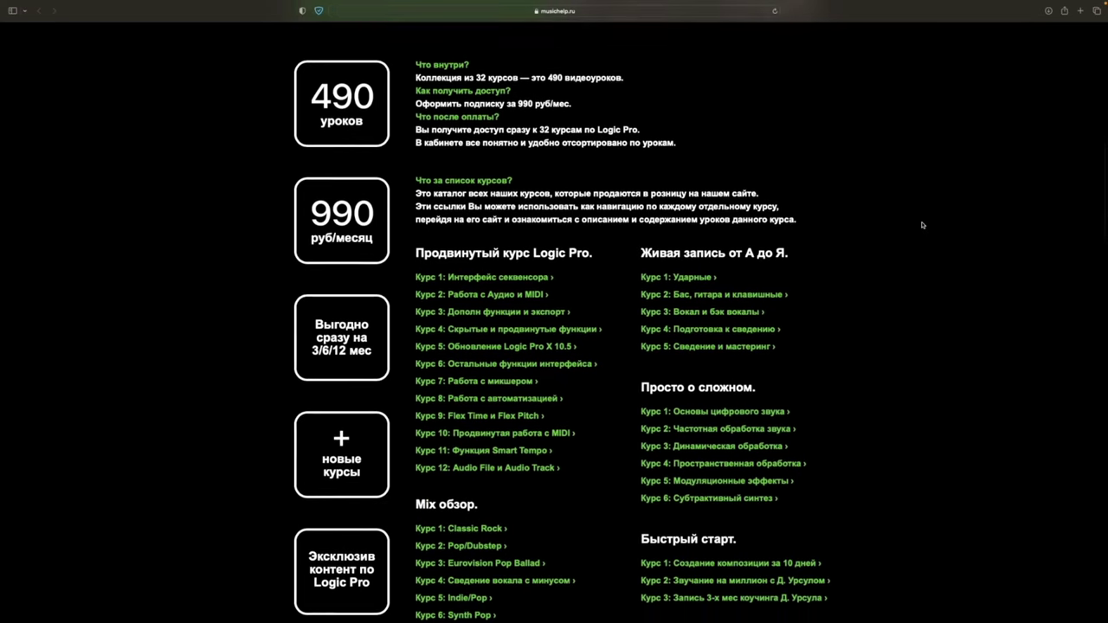
scroll(922, 225, down, 1)
scroll(922, 225, down, 2)
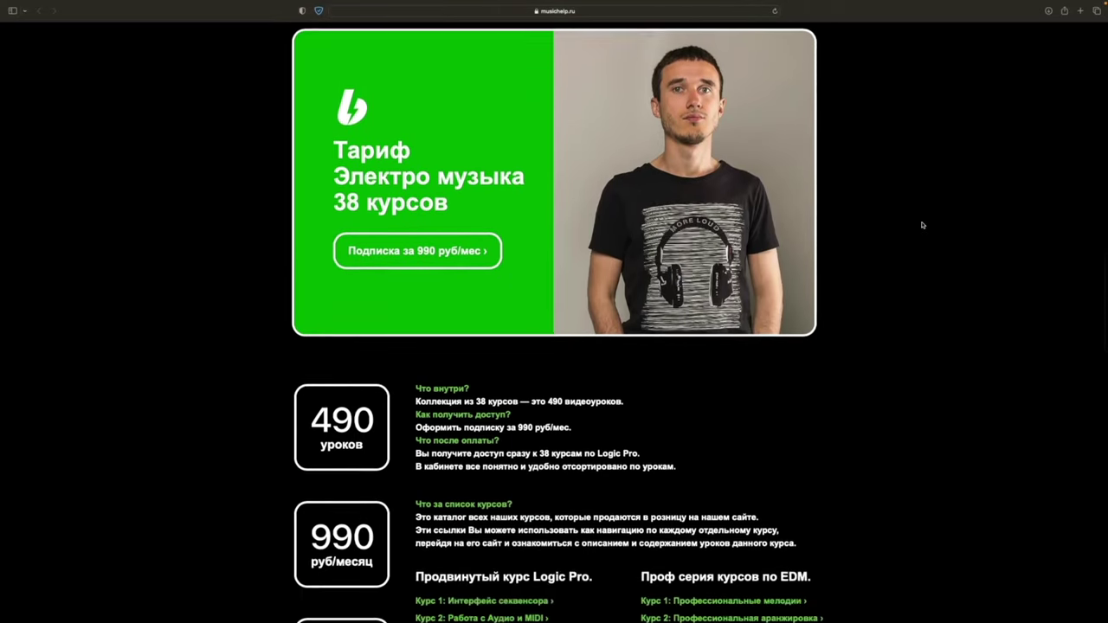
scroll(753, 275, down, 1)
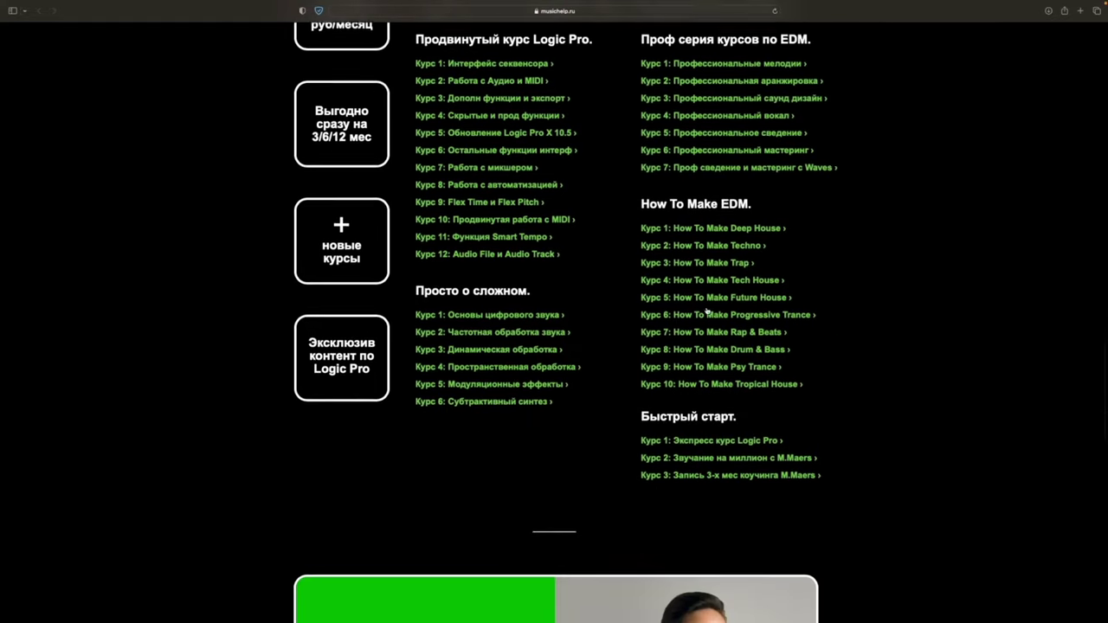
scroll(724, 307, down, 5)
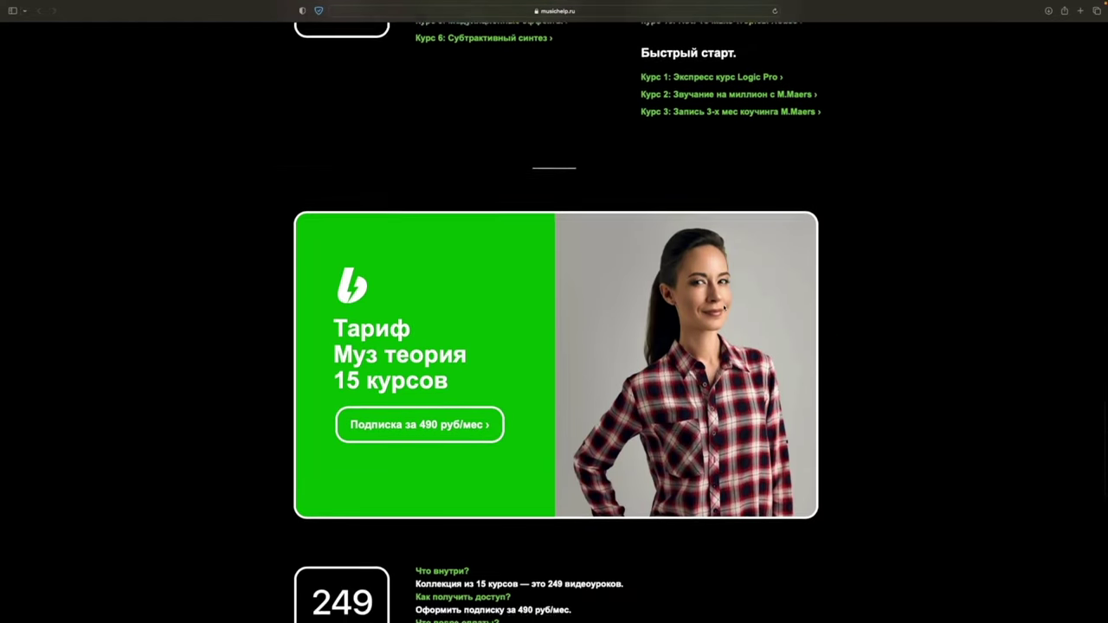
scroll(725, 317, down, 8)
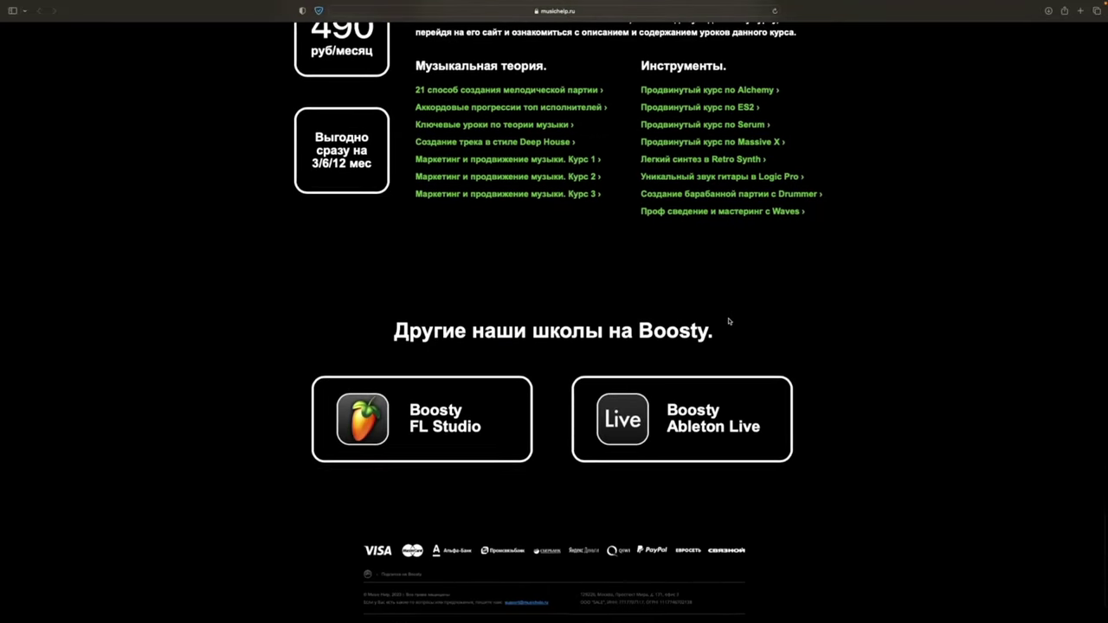
scroll(730, 321, up, 10)
scroll(730, 321, up, 15)
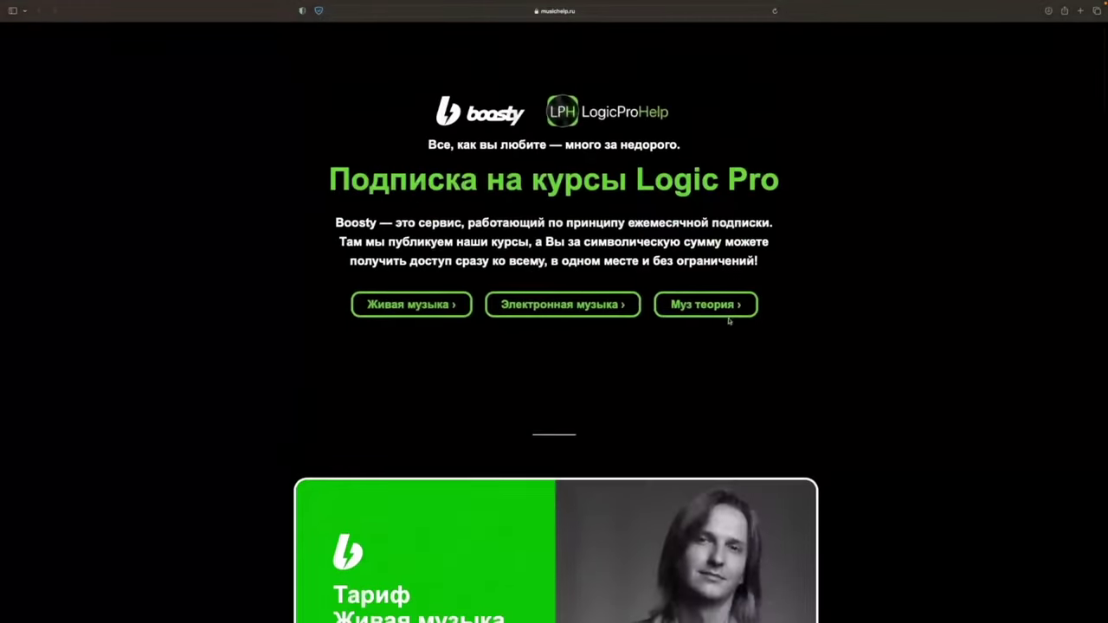
scroll(729, 321, down, 5)
scroll(729, 321, down, 2)
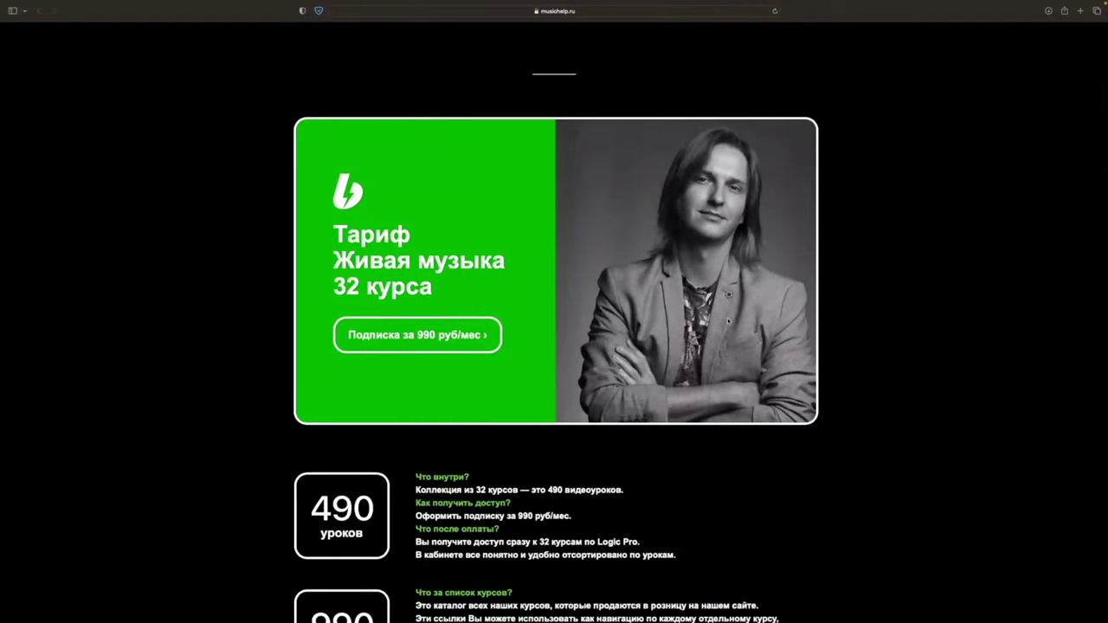
Open the Boosty page of the Живая музыка plan for 990 руб/мес and start subscribing, signing in through VK.
scroll(727, 321, up, 7)
click(396, 312)
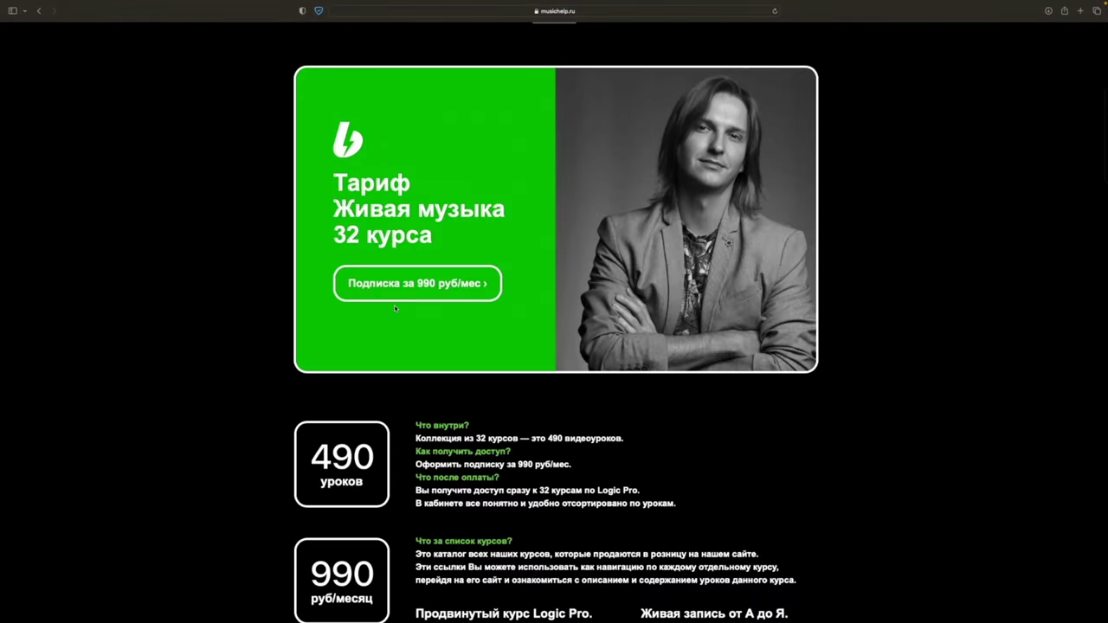
click(427, 283)
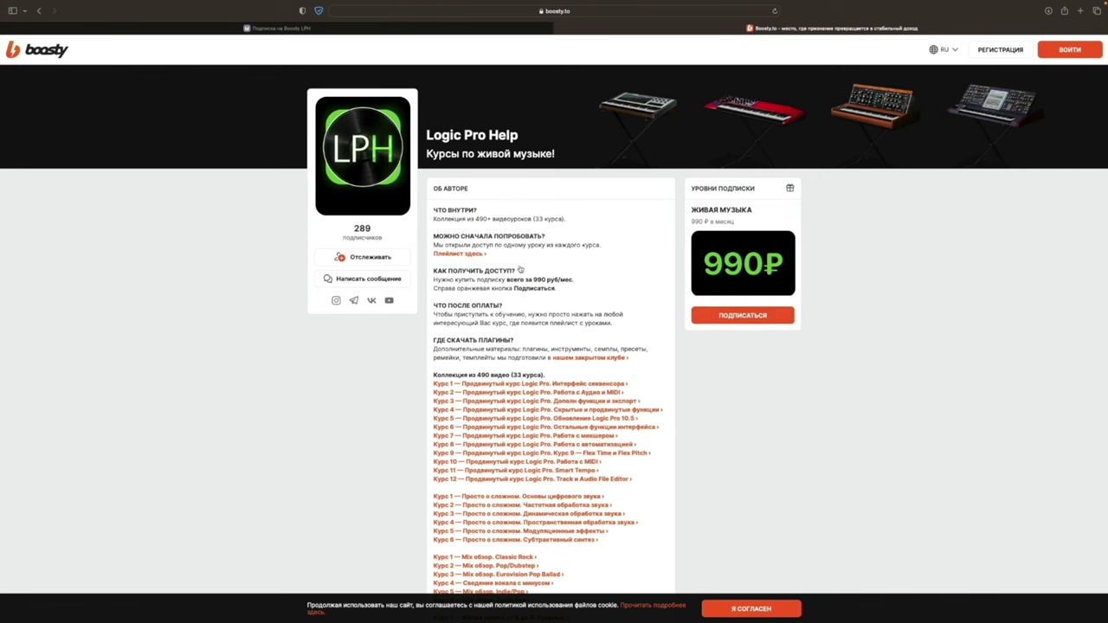
click(710, 319)
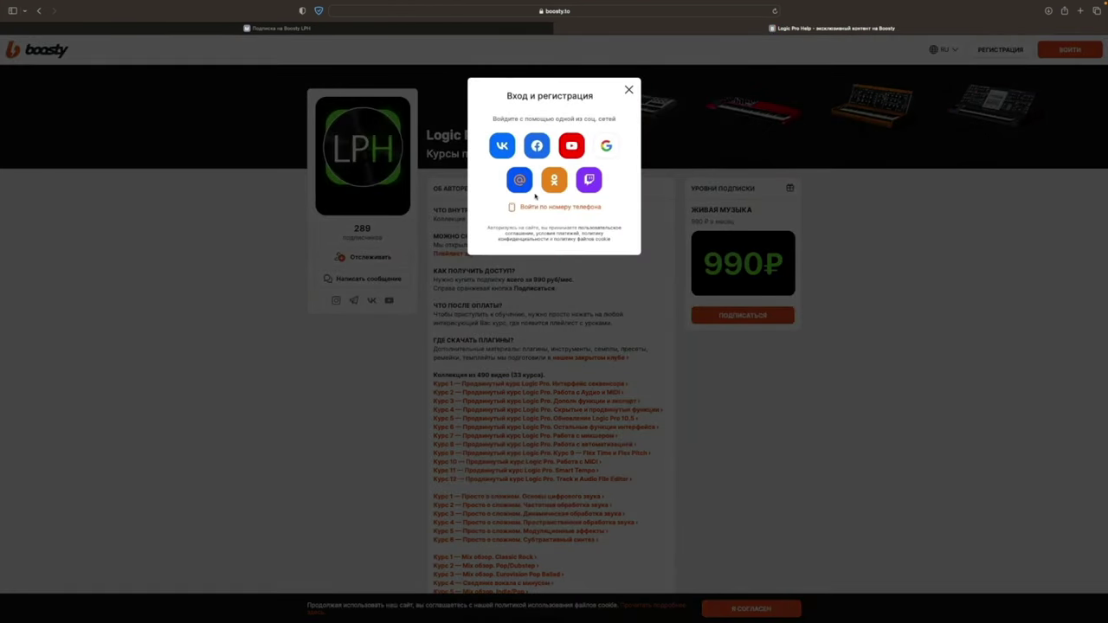
click(502, 147)
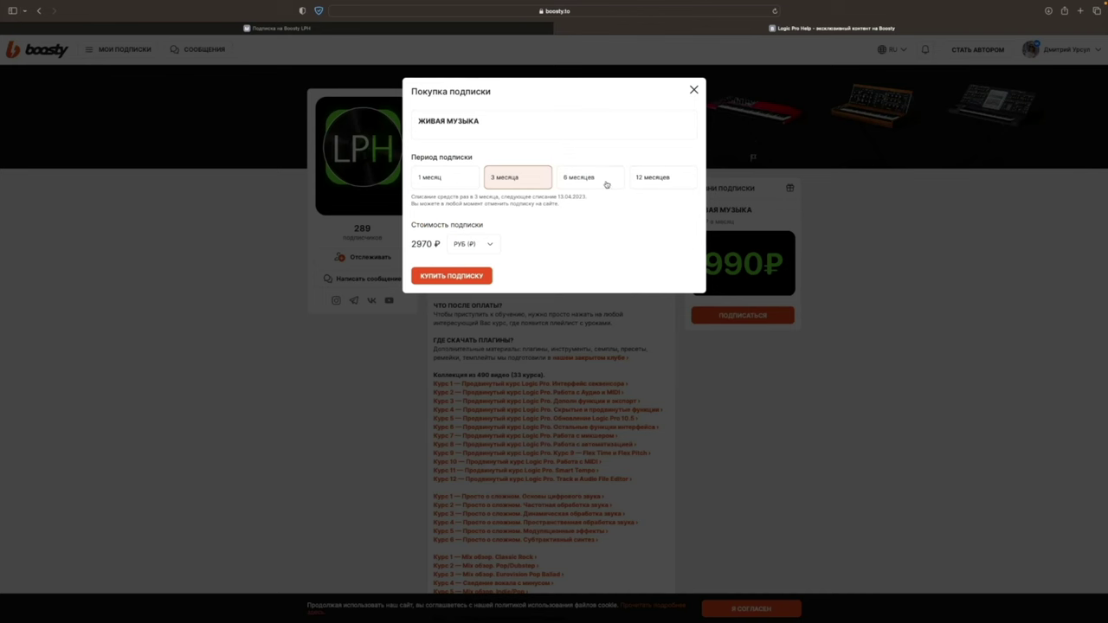
Try the 6-month and 12-month subscription periods, and settle on 1 month for the Живая музыка plan.
click(606, 185)
click(648, 184)
click(445, 184)
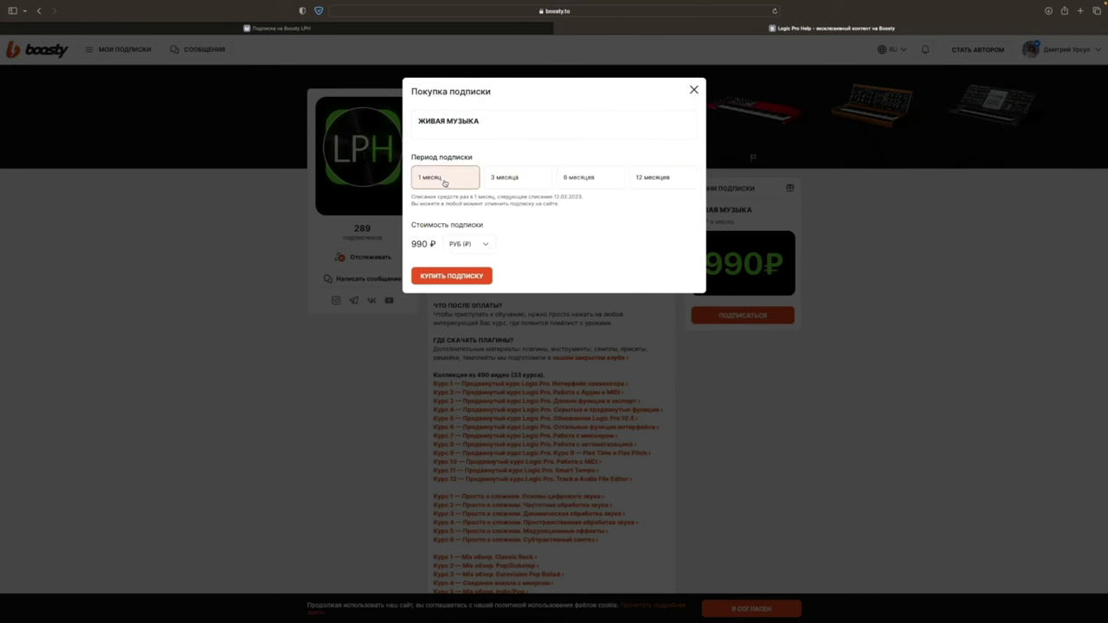
Check the payment methods for the 990 ₽ subscription, close the purchase, and review the course list before returning to the Подписка на Boosty LPH page.
click(463, 277)
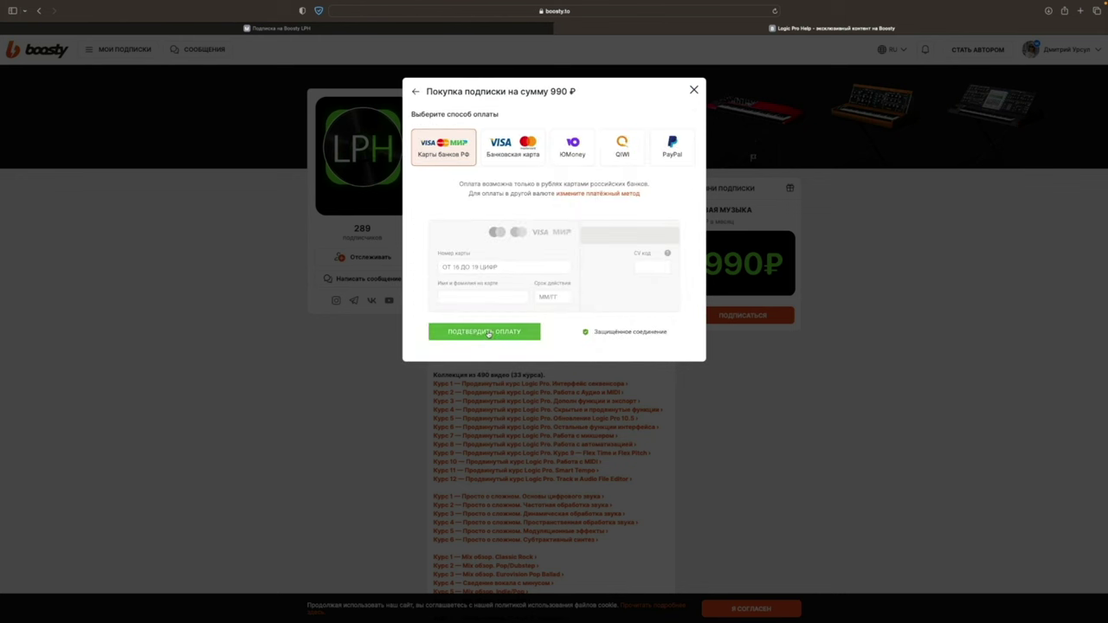
click(577, 385)
scroll(578, 385, down, 1)
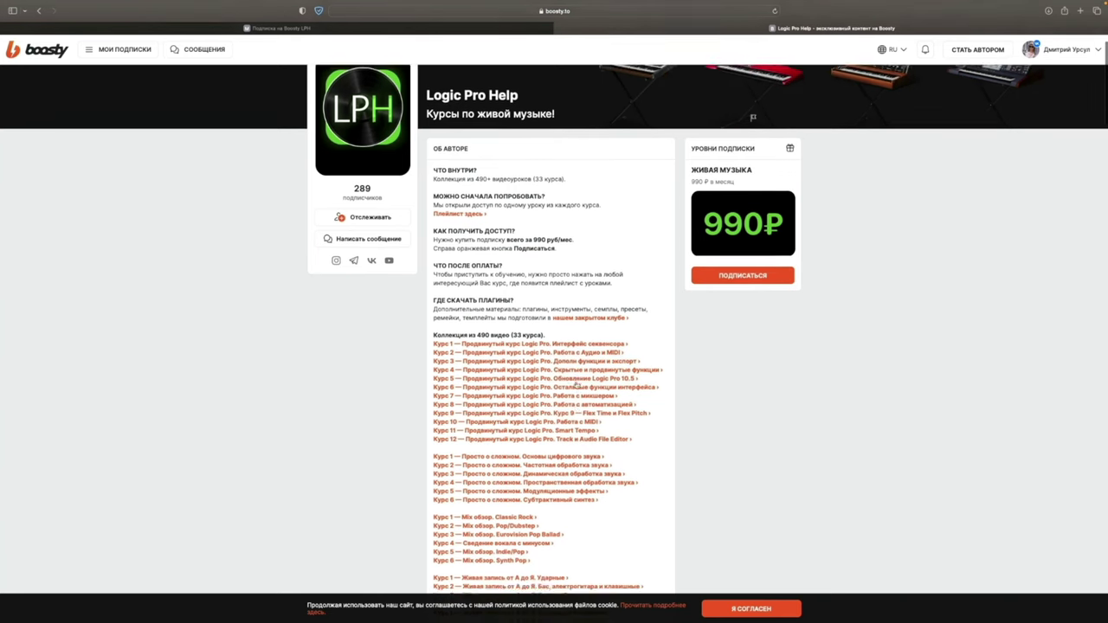
scroll(577, 386, down, 1)
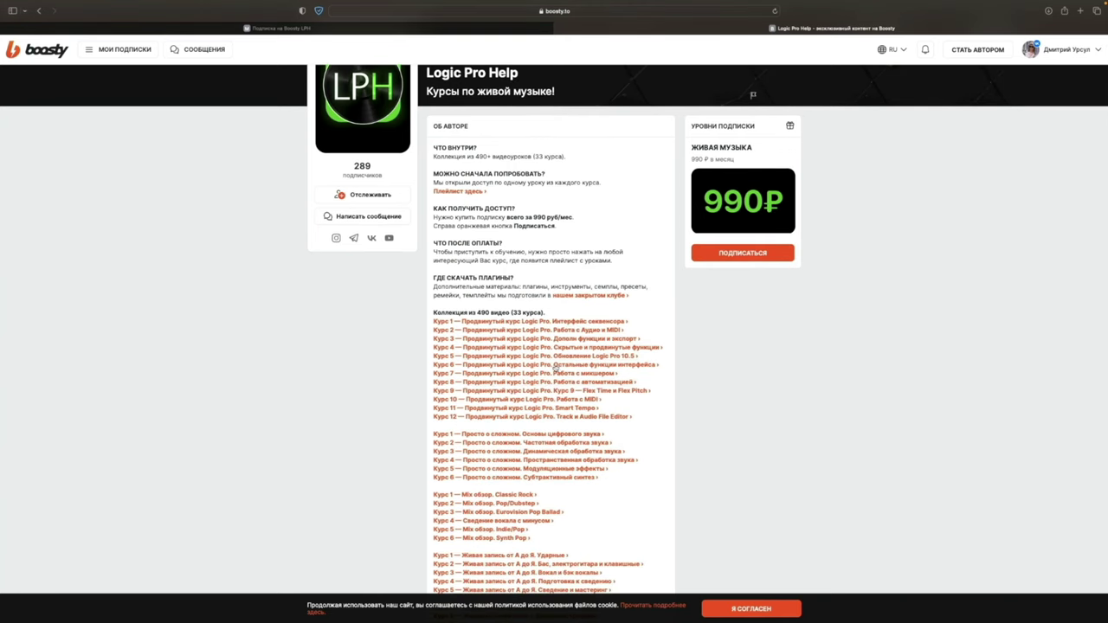
scroll(503, 466, down, 1)
scroll(504, 466, down, 1)
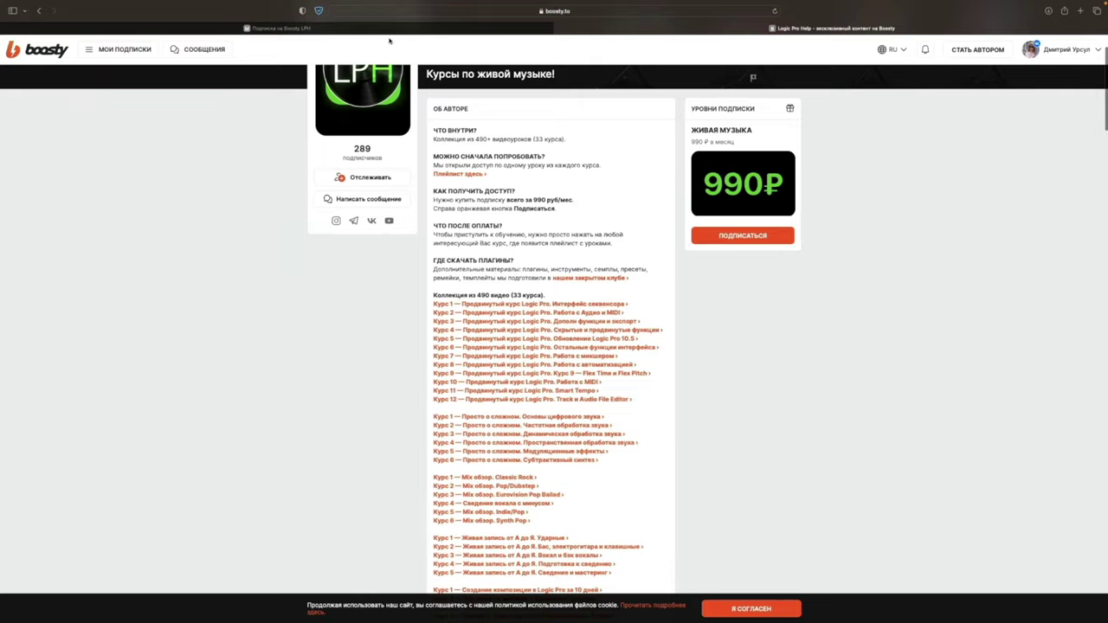
click(389, 31)
scroll(498, 235, up, 5)
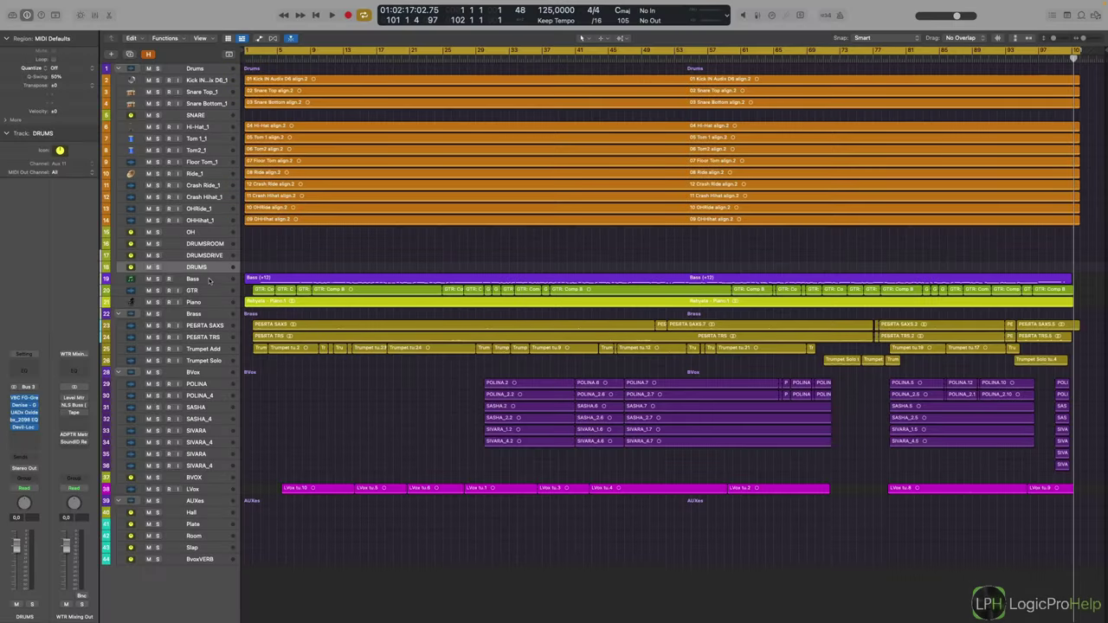
Switch to Logic Pro, show the mixer, set the Bounce destination to PCM instead of MP3, and close the settings without bouncing.
click(275, 242)
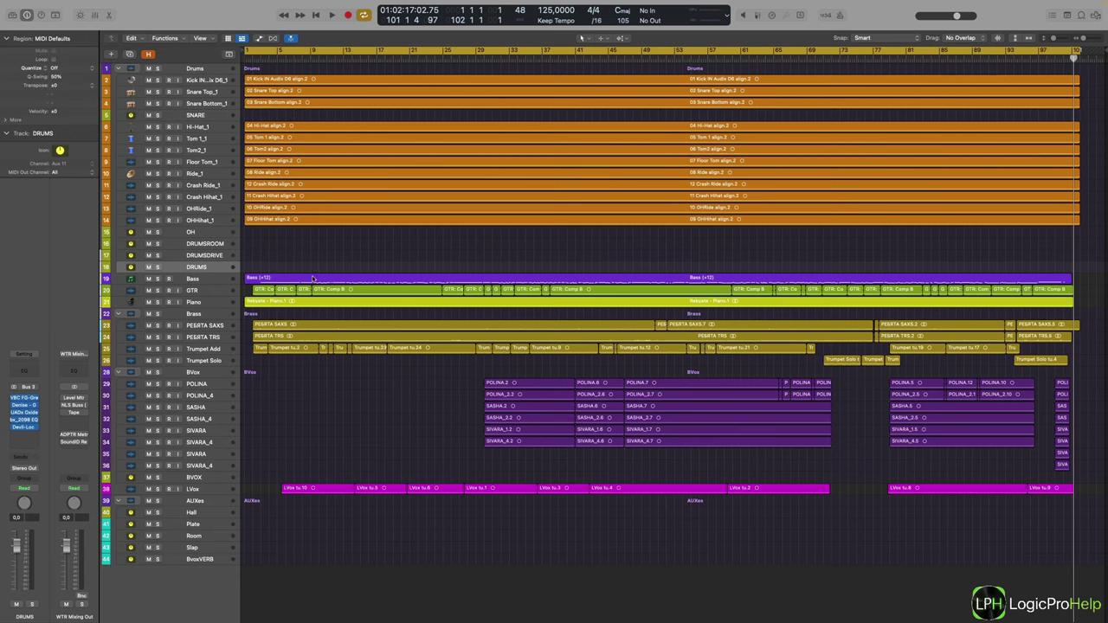
key(x)
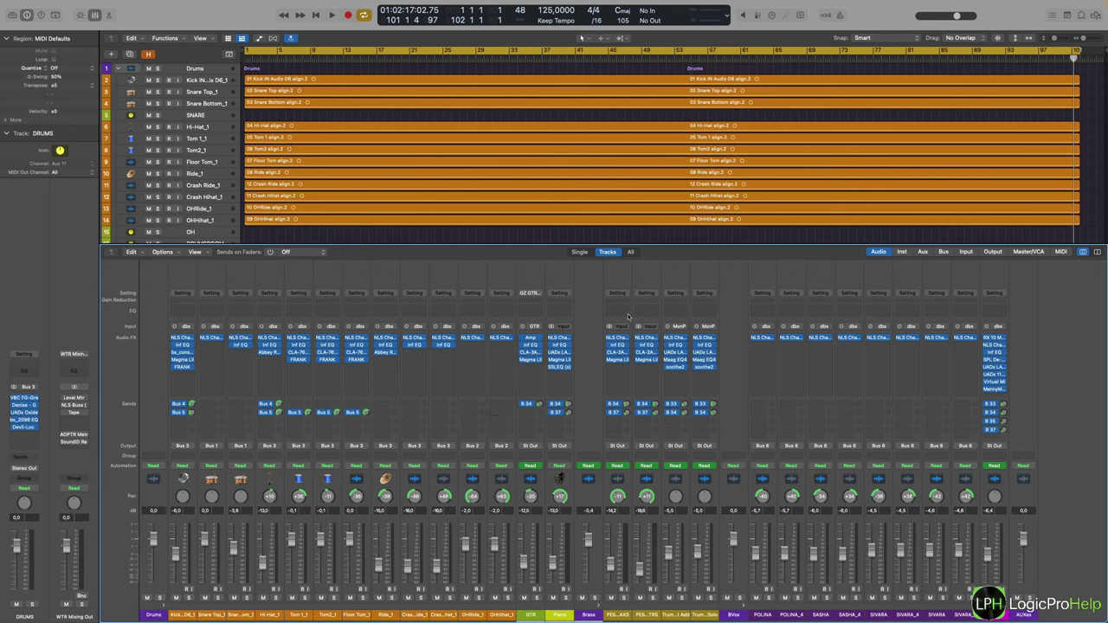
key(super+b)
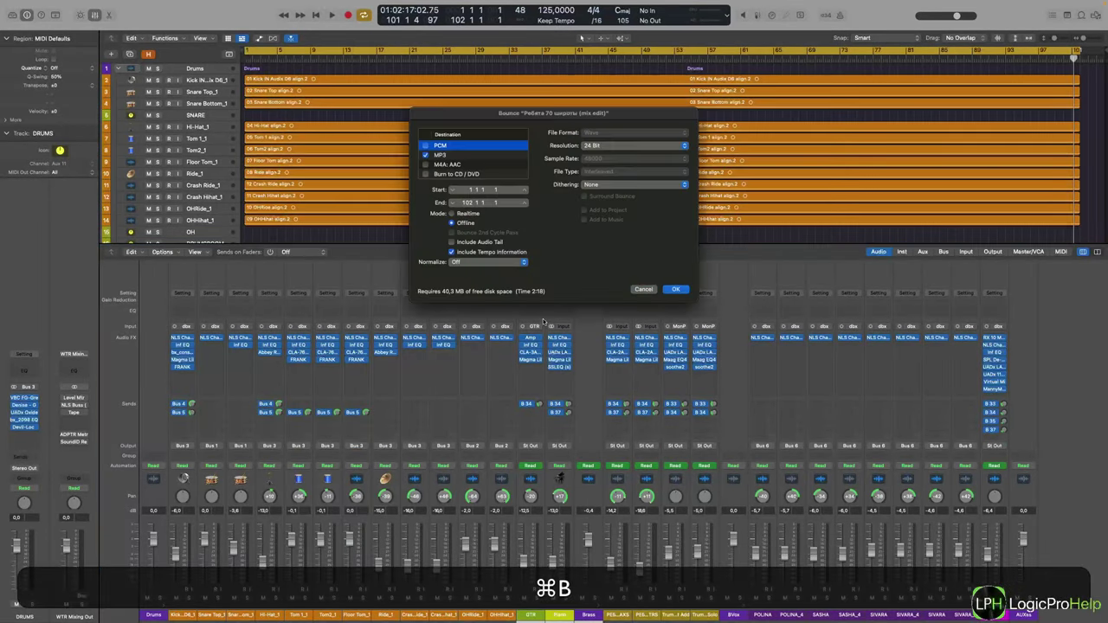
click(425, 146)
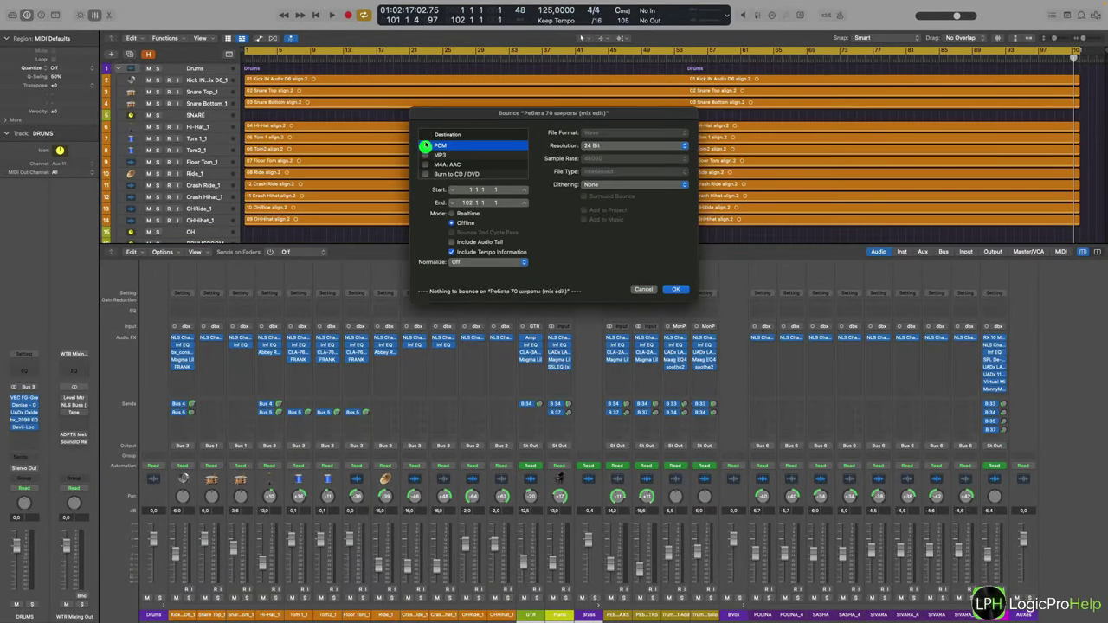
click(425, 145)
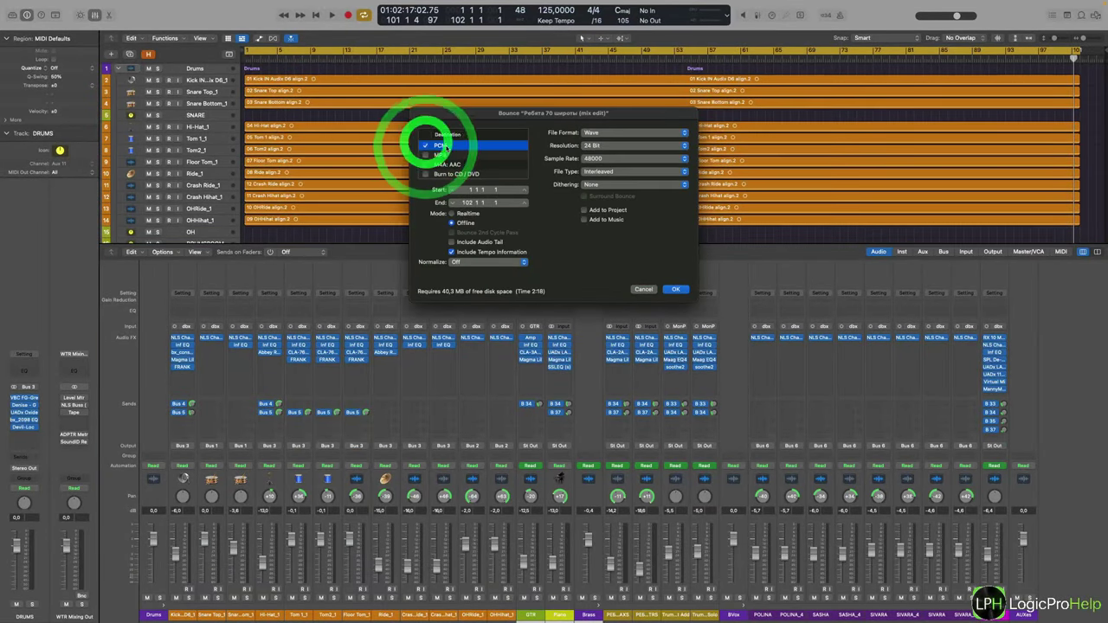
click(644, 290)
drag(643, 291, 572, 280)
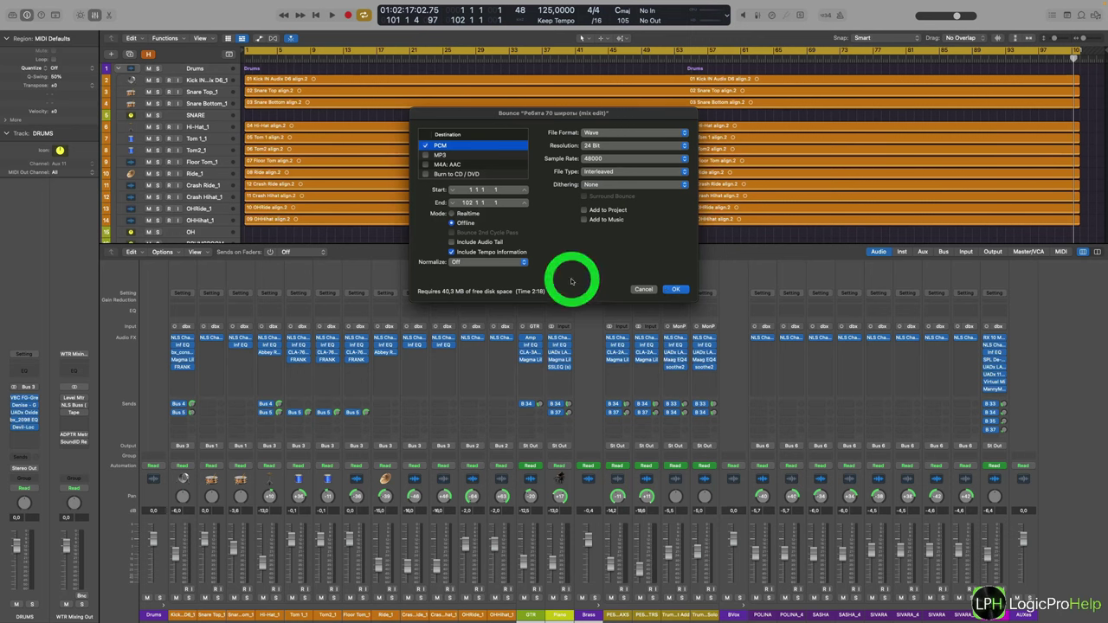
click(645, 290)
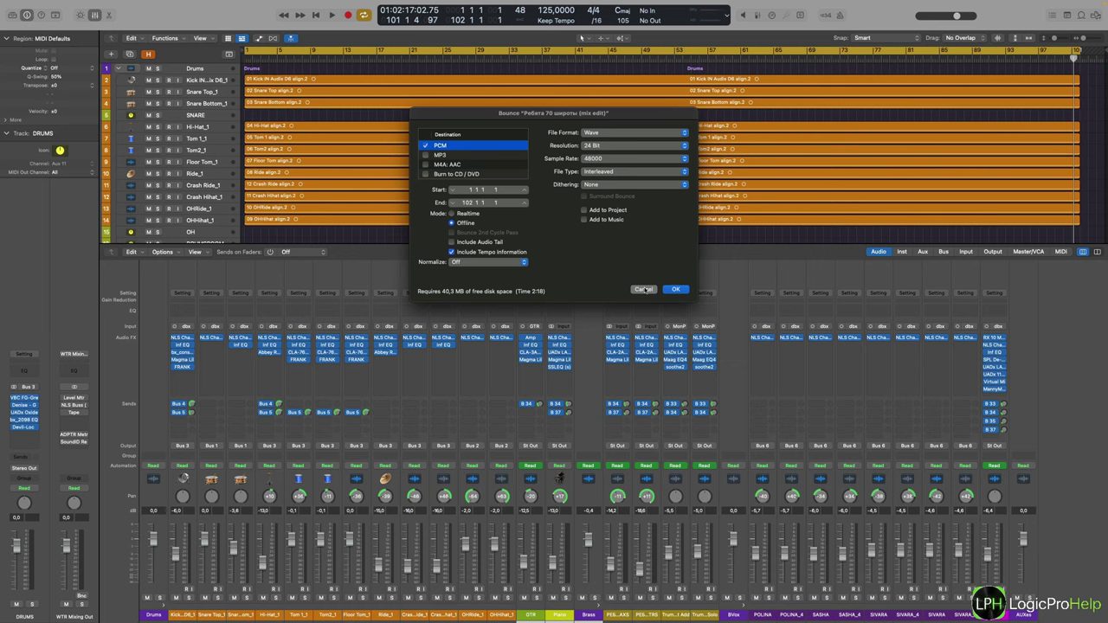
click(643, 289)
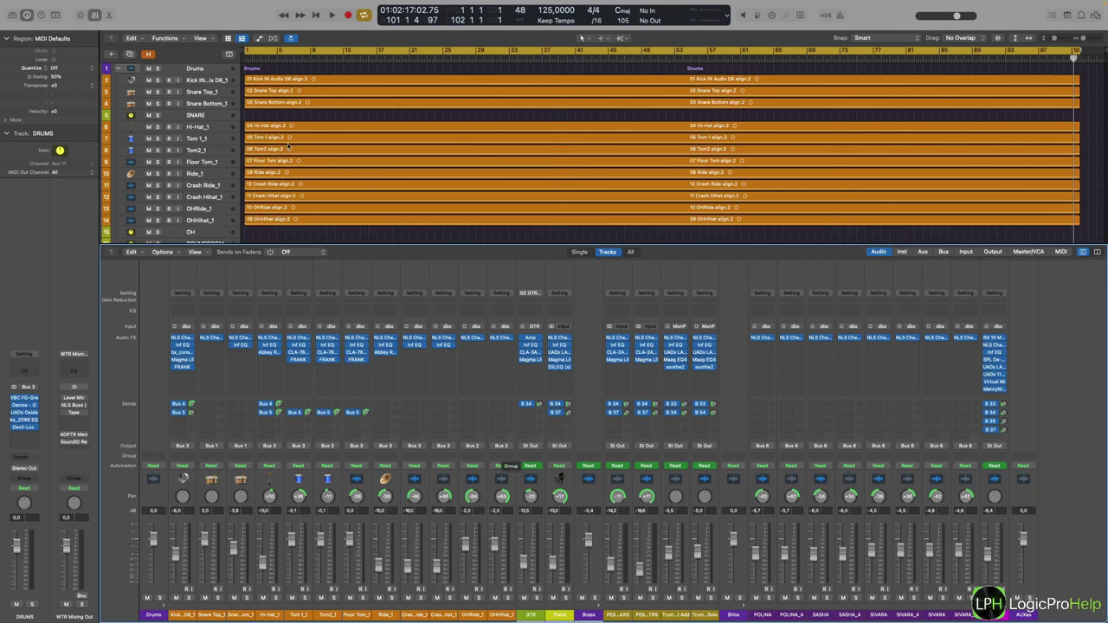
Show all channel strip types in the mixer, including Inst, Aux, Bus, Input, Output, Master/VCA and MIDI.
click(95, 14)
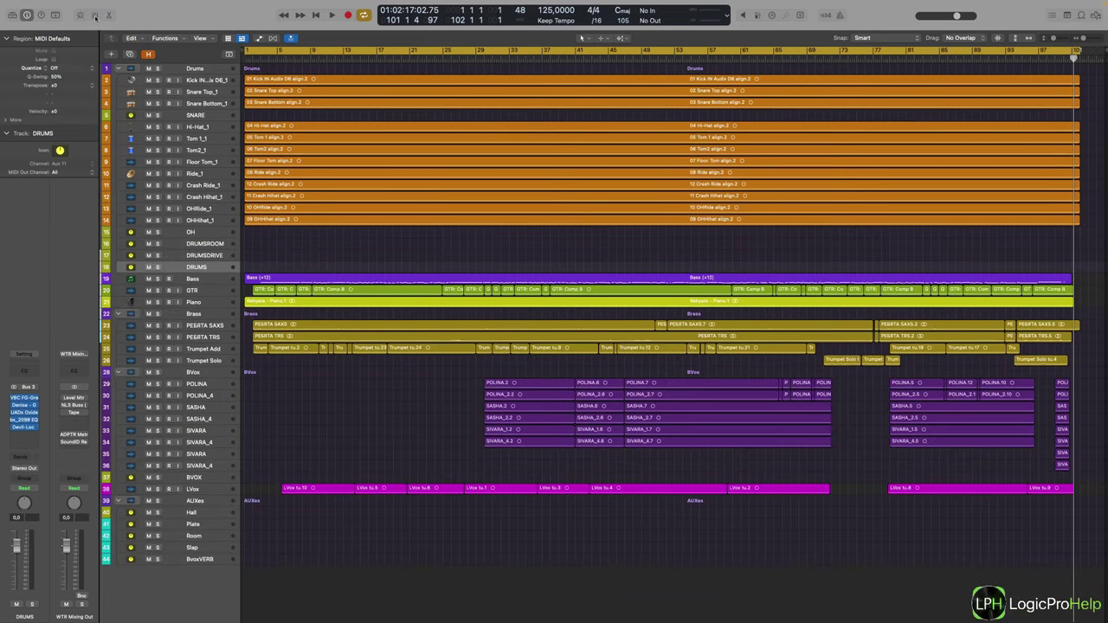
click(95, 15)
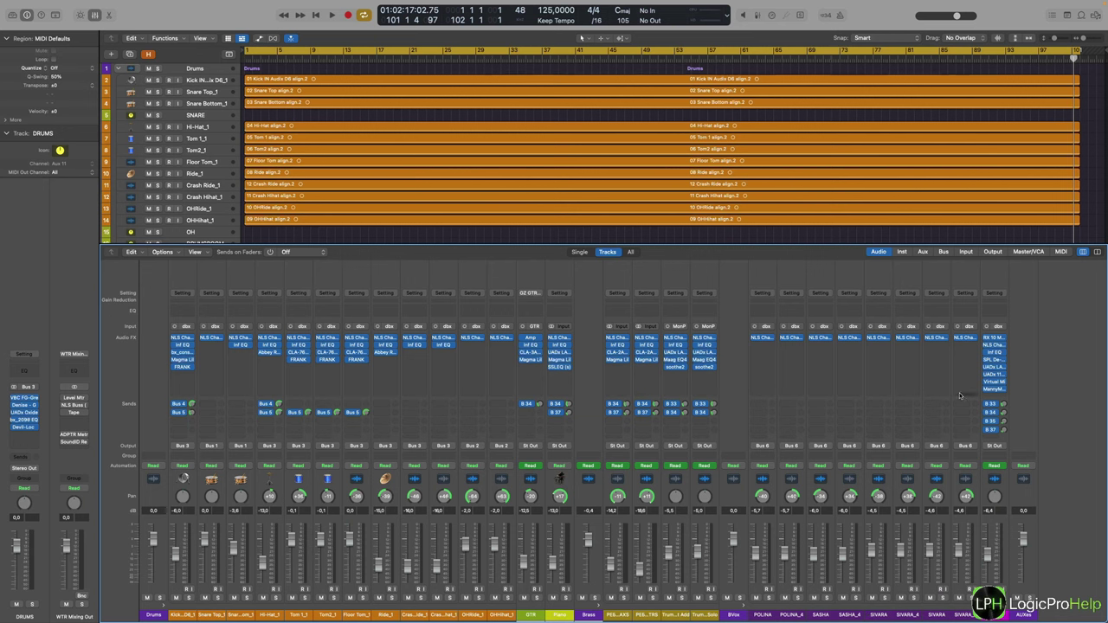
alt+click(878, 253)
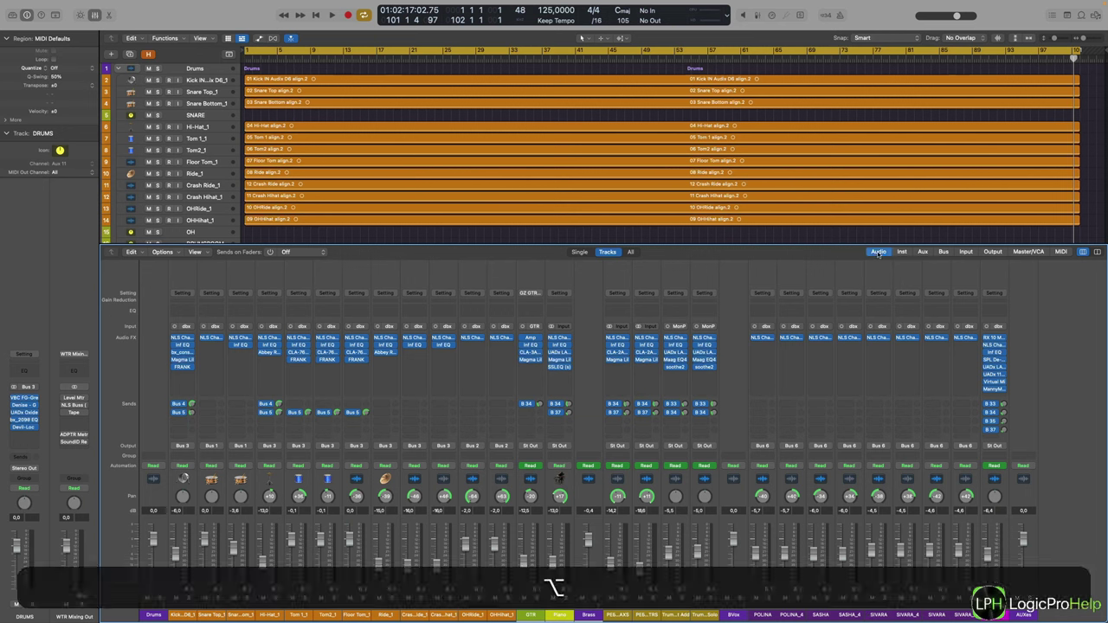
click(904, 253)
click(925, 254)
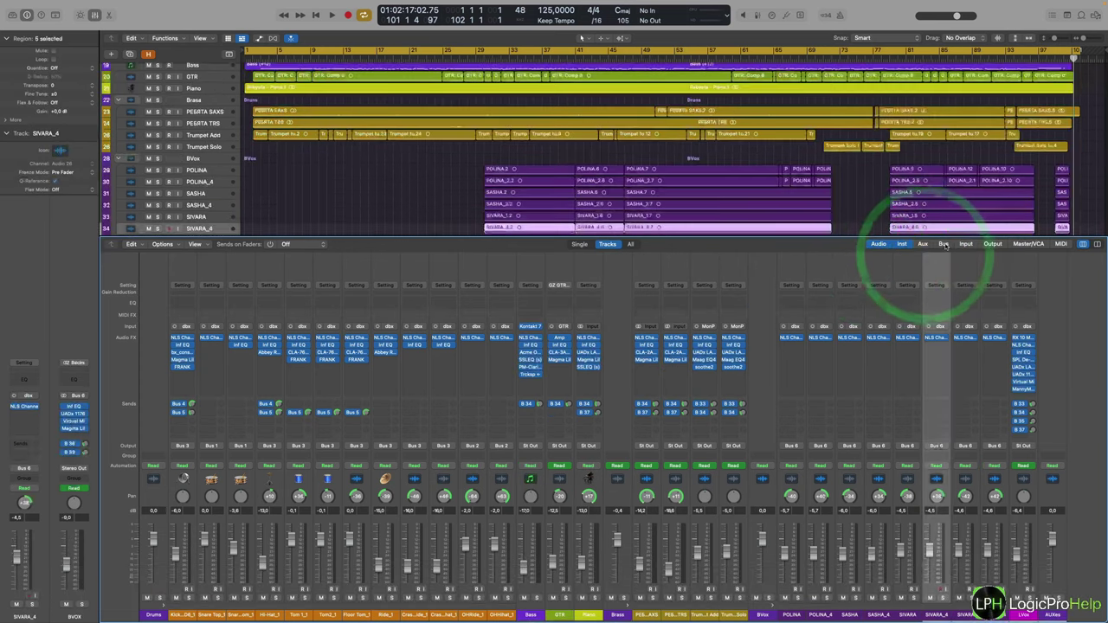
click(894, 244)
click(880, 252)
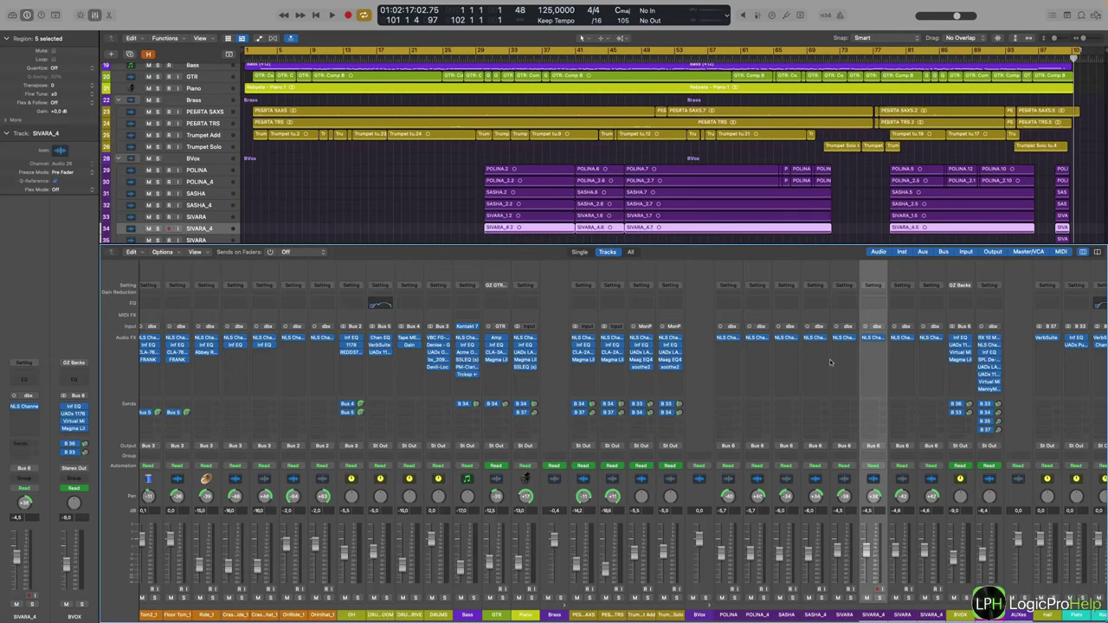
Select the Hall through BvoxVERB aux channel strips, look at their available commands, and hide the mixer.
scroll(827, 346, right, 5)
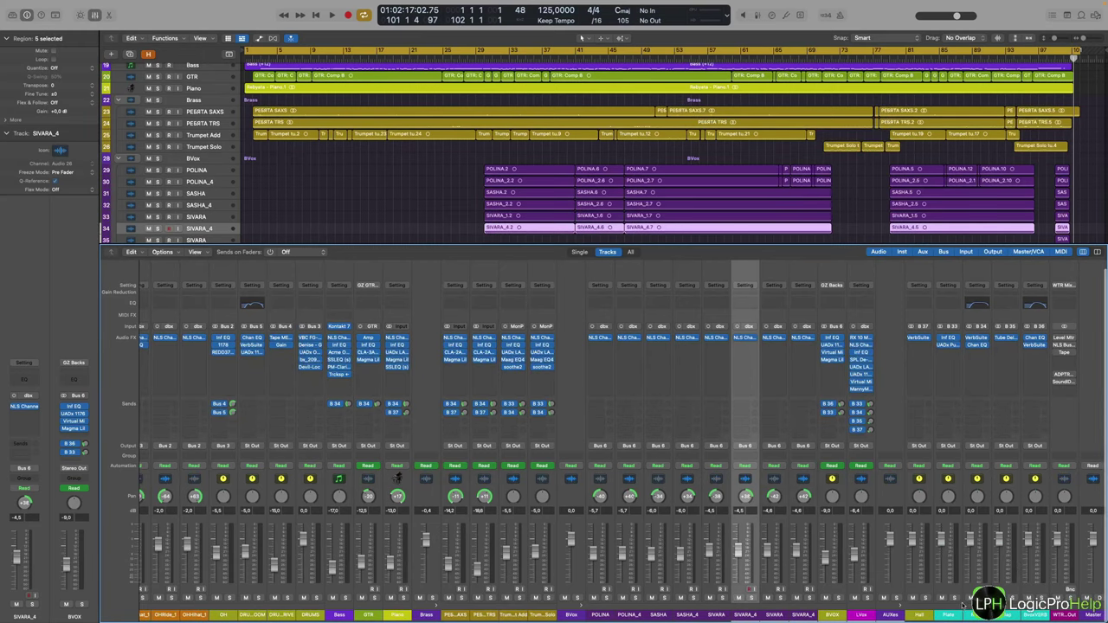
drag(920, 616, 1035, 616)
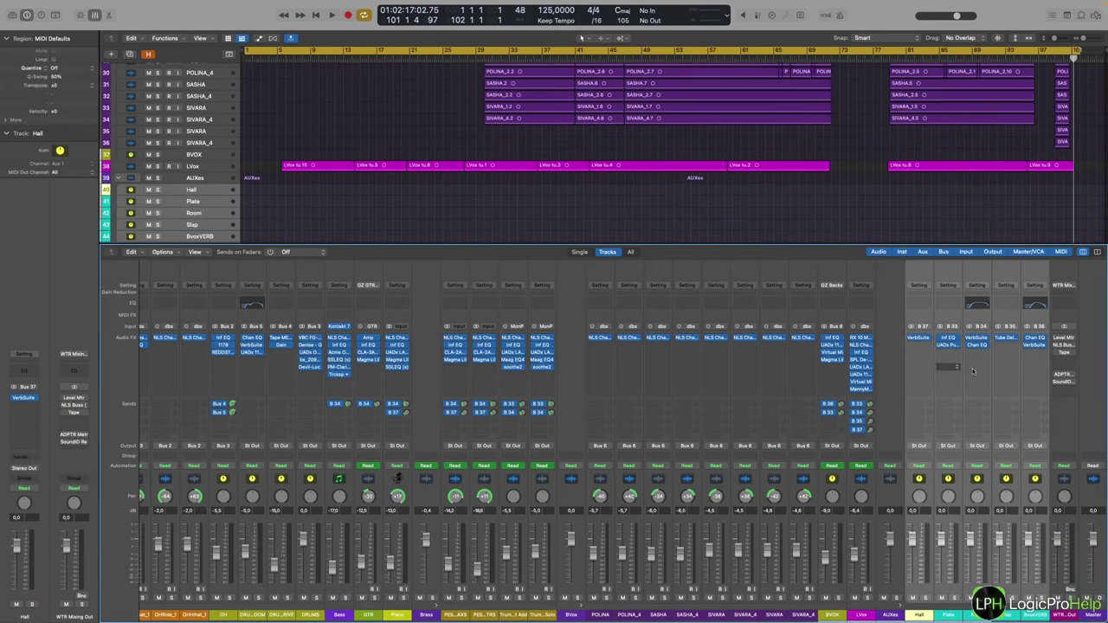
right_click(923, 615)
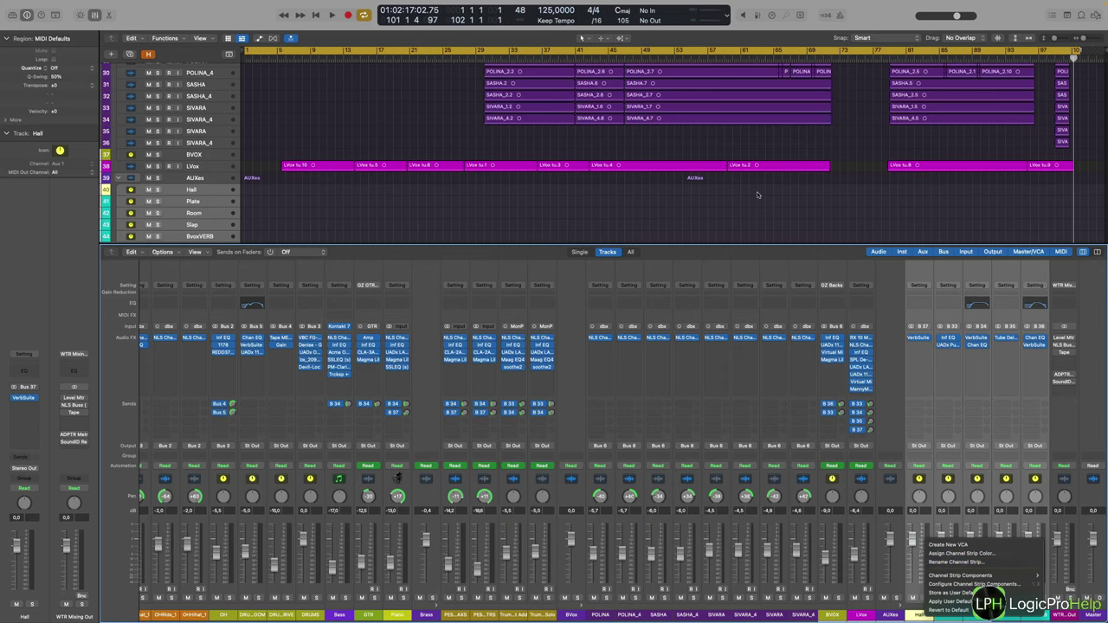
click(528, 208)
click(92, 15)
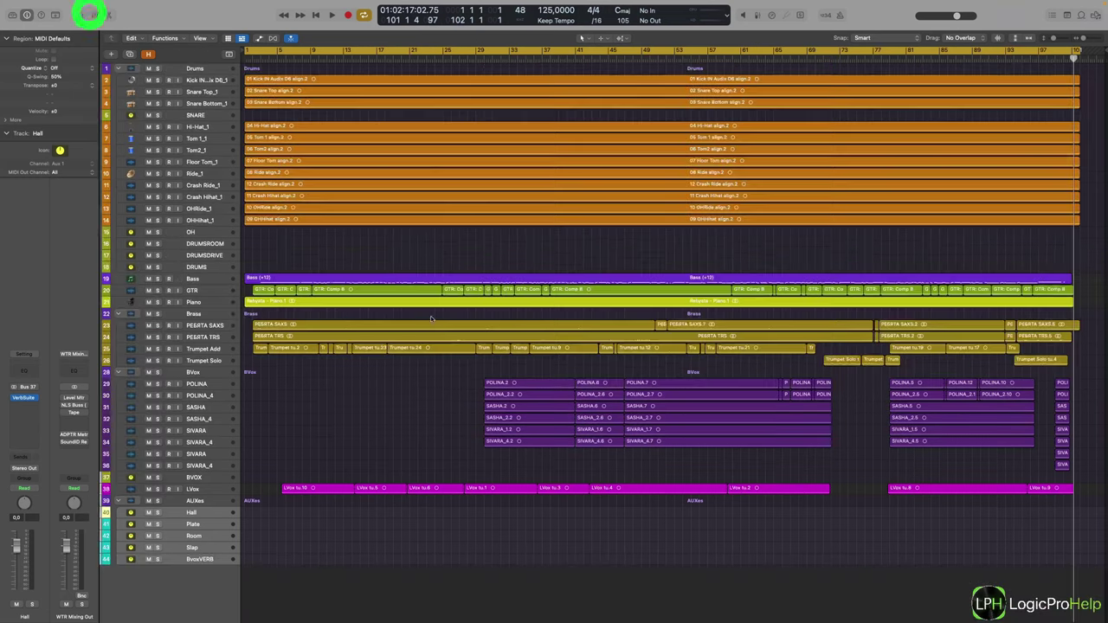
Select the aux tracks from Hall through BvoxVERB in the track list, and reselect the AUXes stack.
click(201, 504)
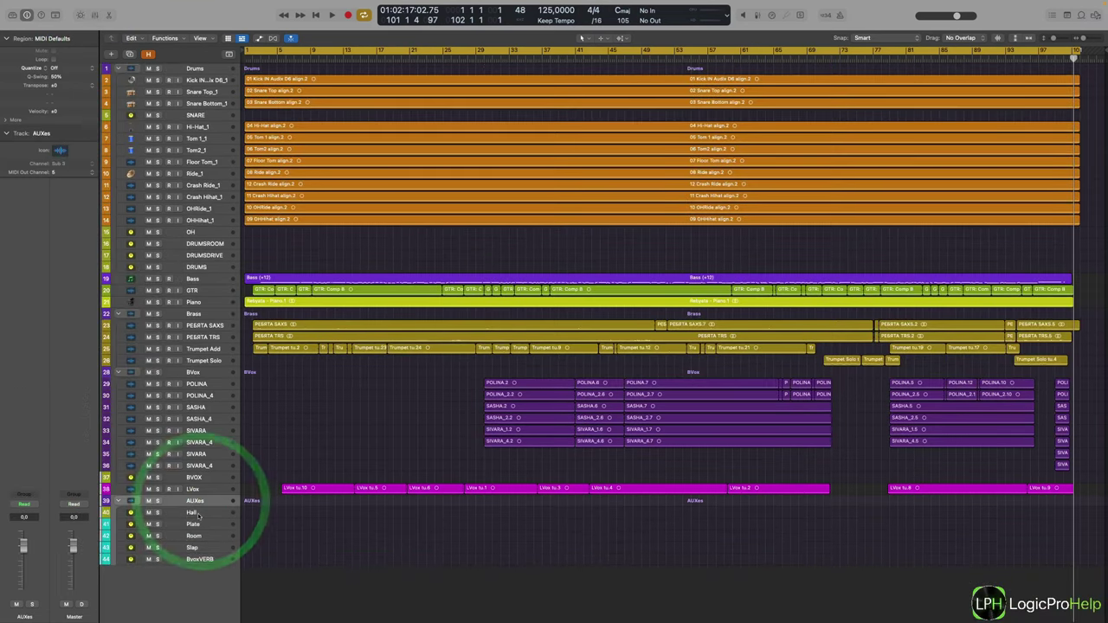
shift+click(201, 559)
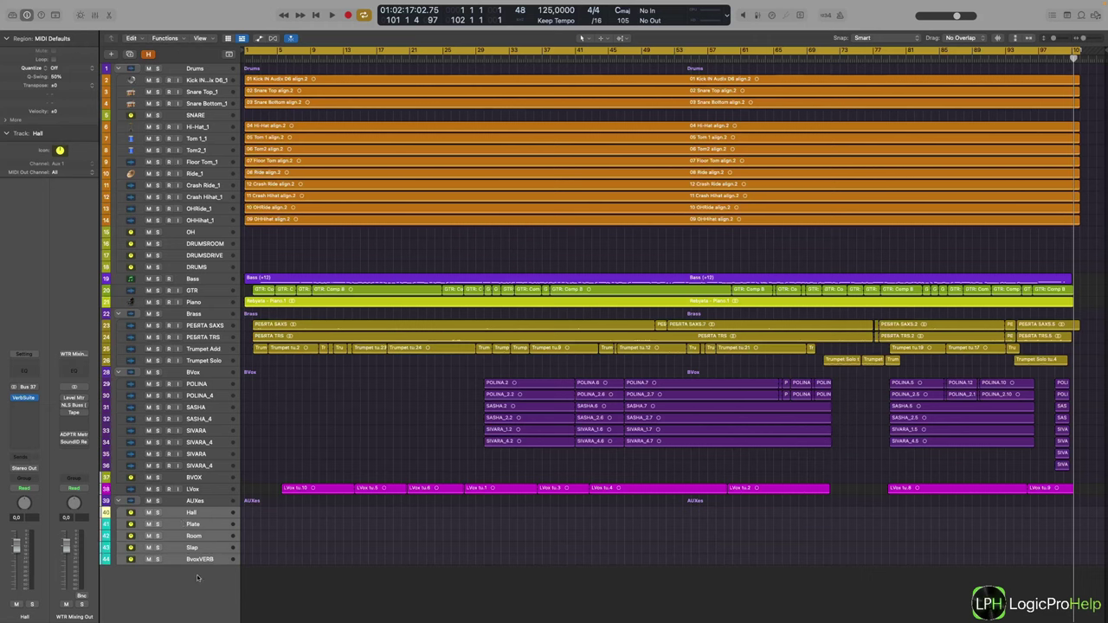
click(170, 525)
click(119, 502)
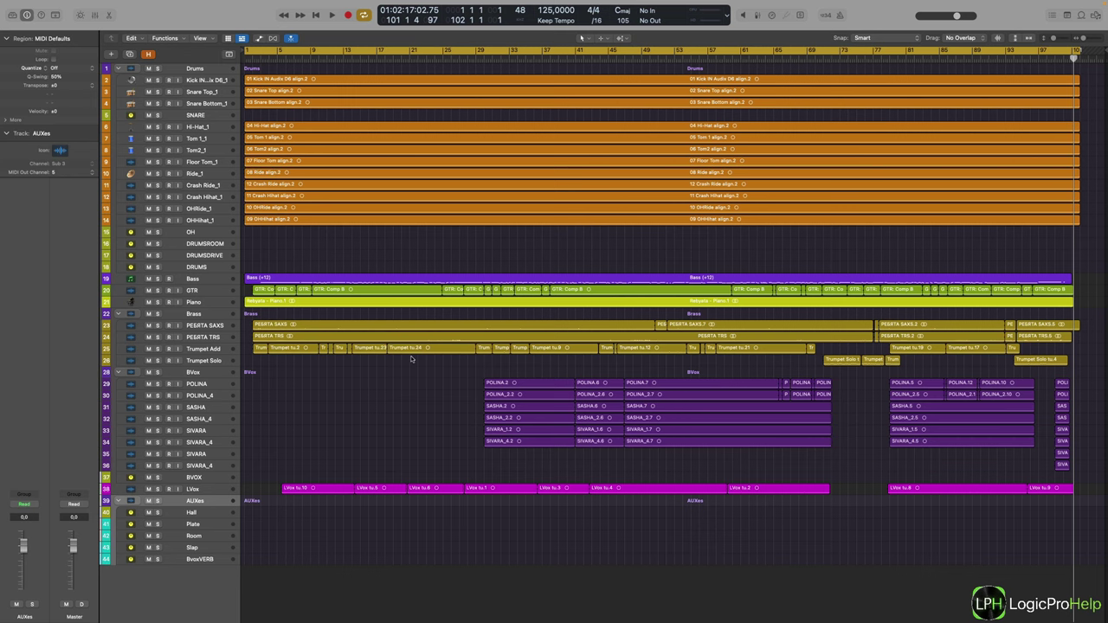
Review all the channel strips in the mixer from the Drums stack to the Master, and return to the full arrangement.
key(x)
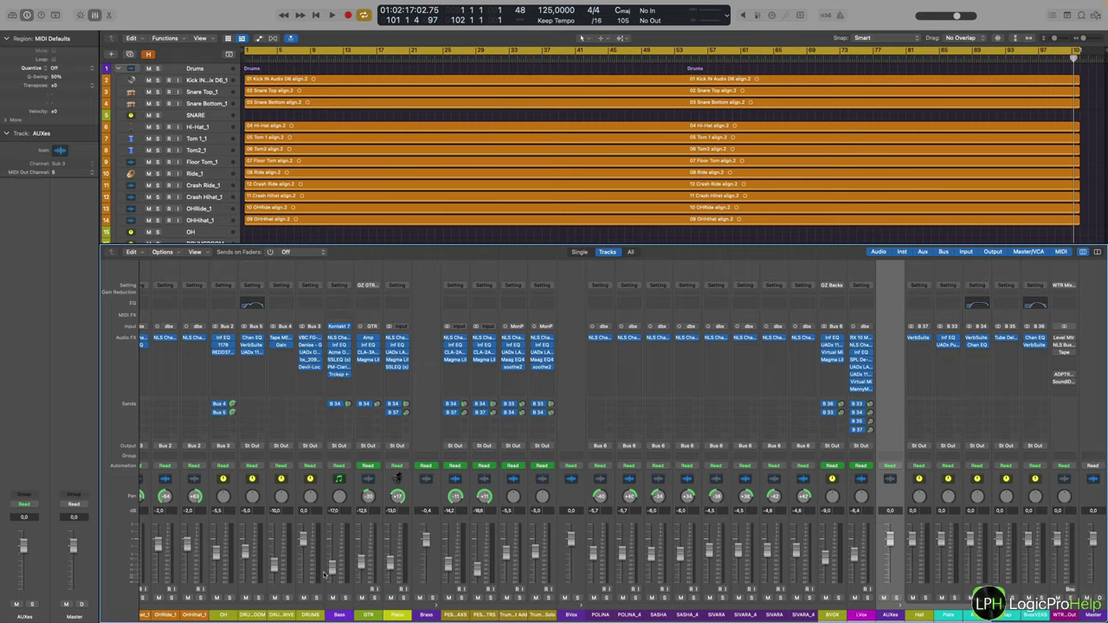
scroll(216, 554, left, 5)
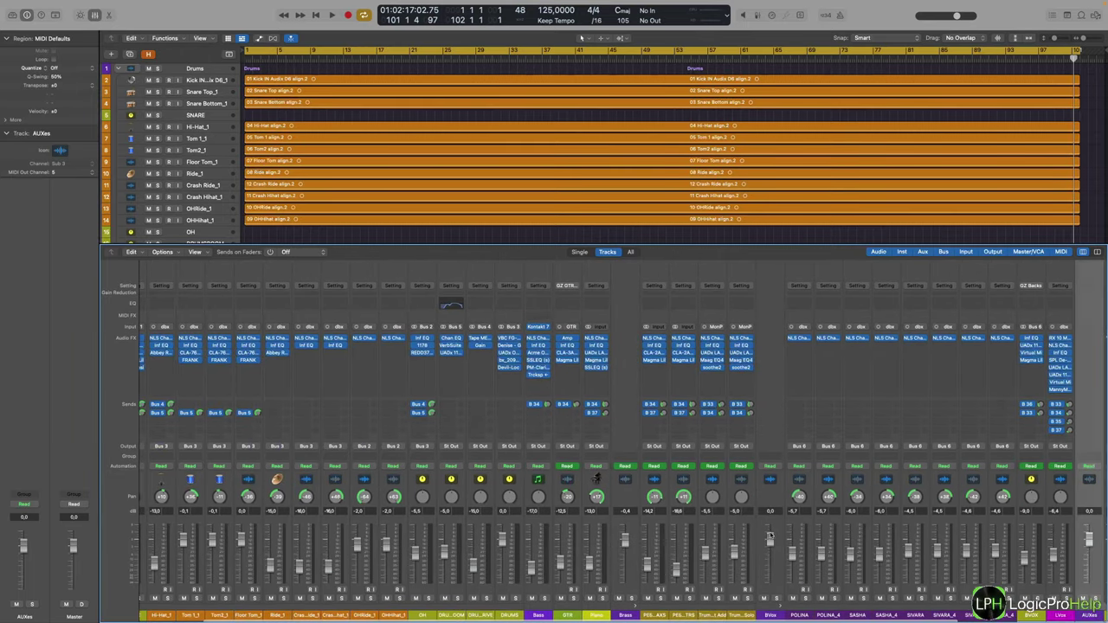
scroll(770, 537, right, 5)
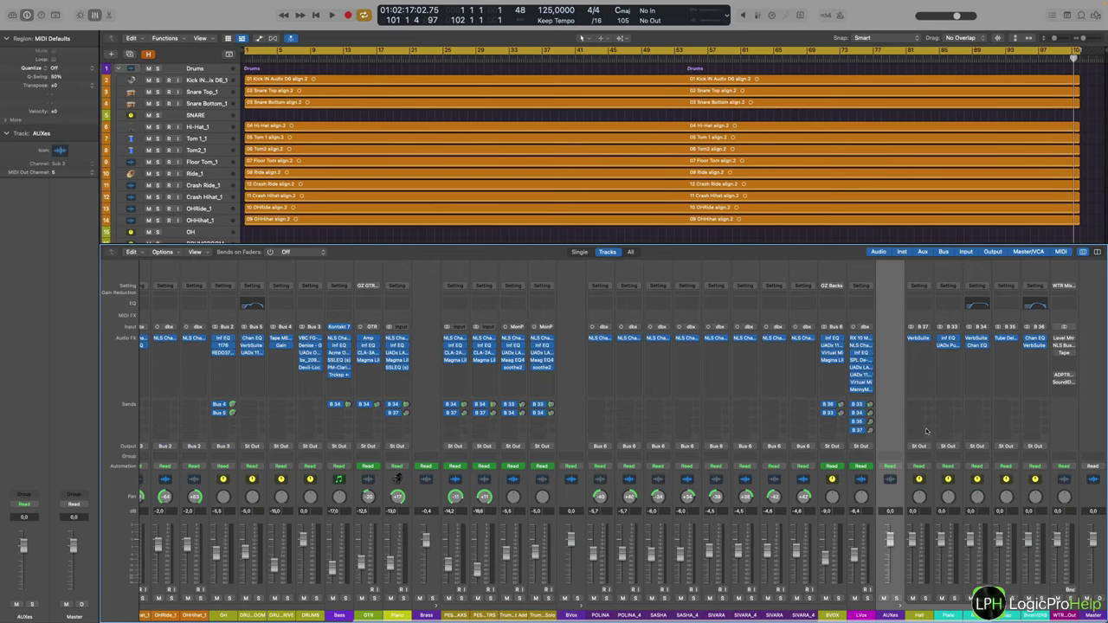
scroll(926, 430, left, 10)
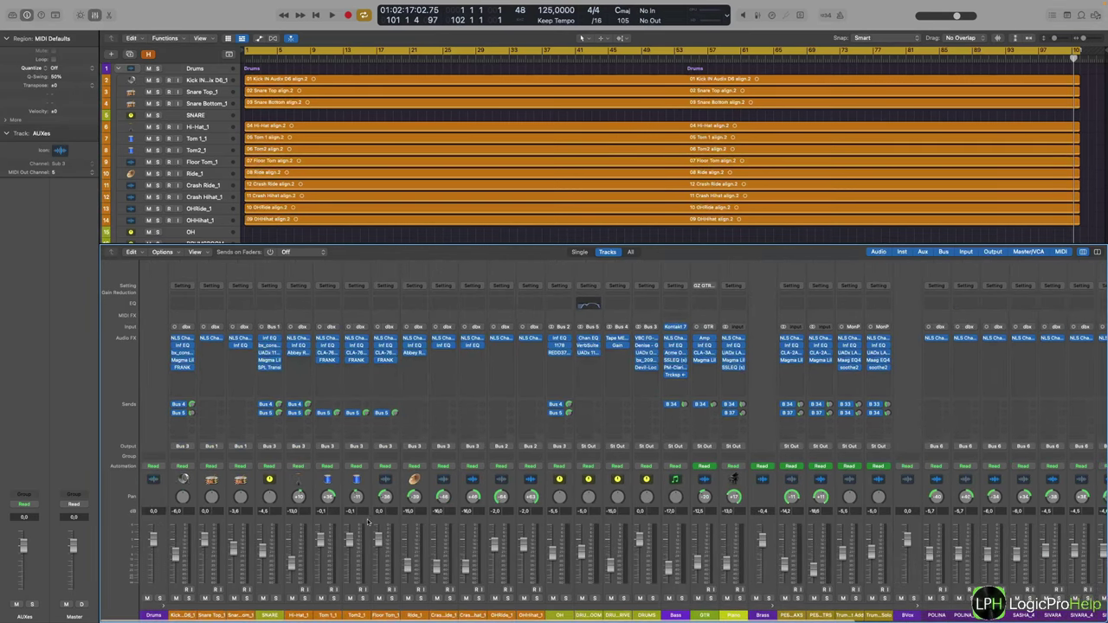
scroll(366, 522, right, 10)
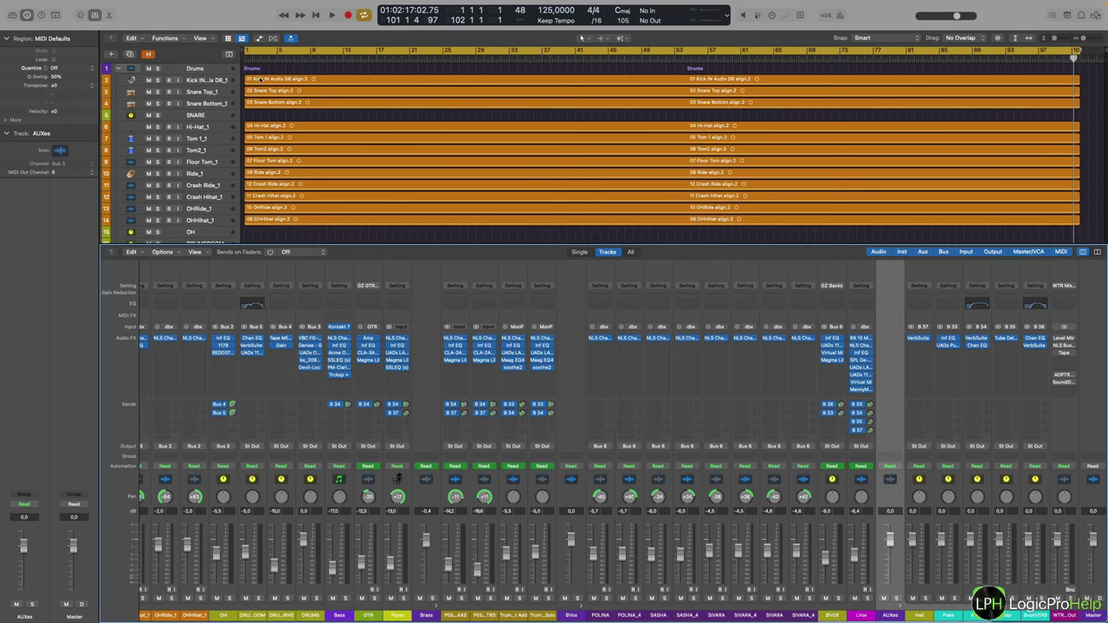
click(95, 15)
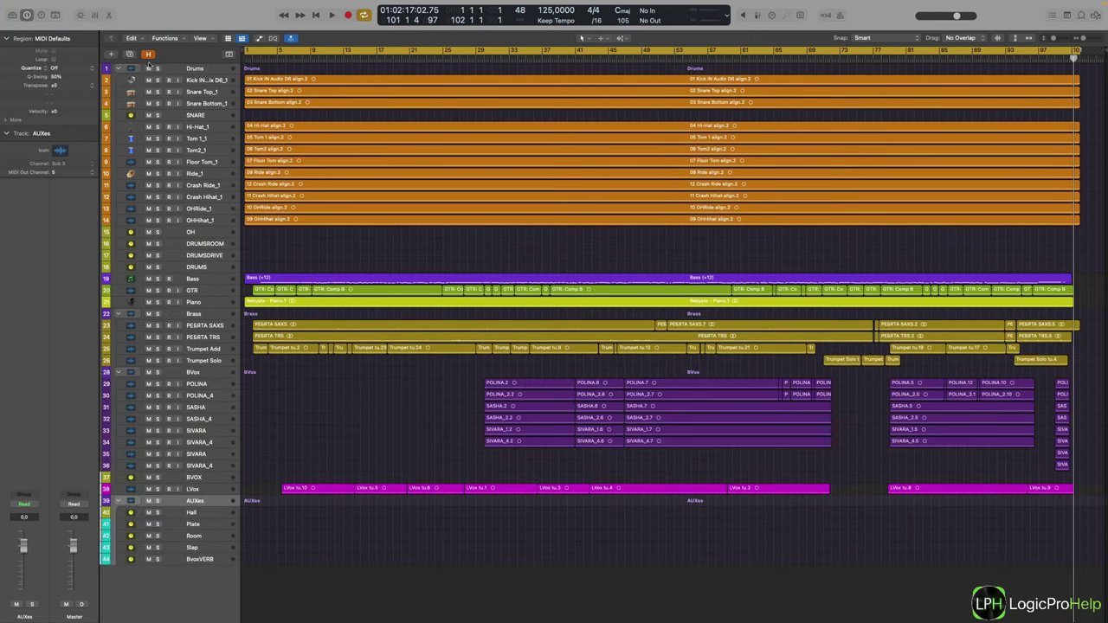
Mute every track from Bass through BvoxVERB, and check the Bounce settings with only the drum tracks unmuted.
drag(148, 279, 149, 561)
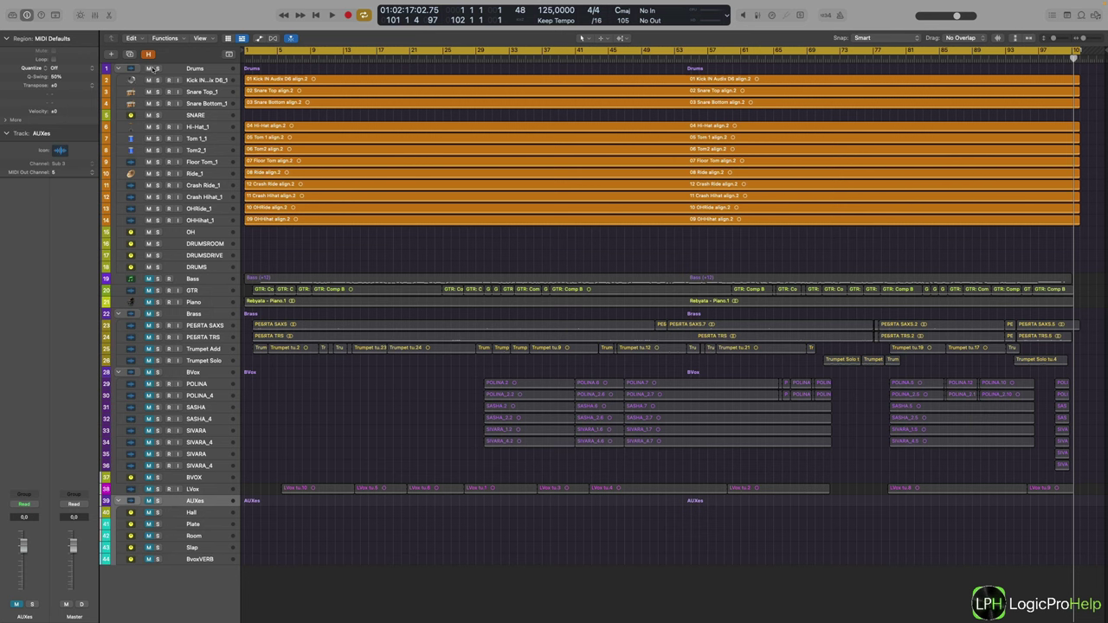
click(179, 267)
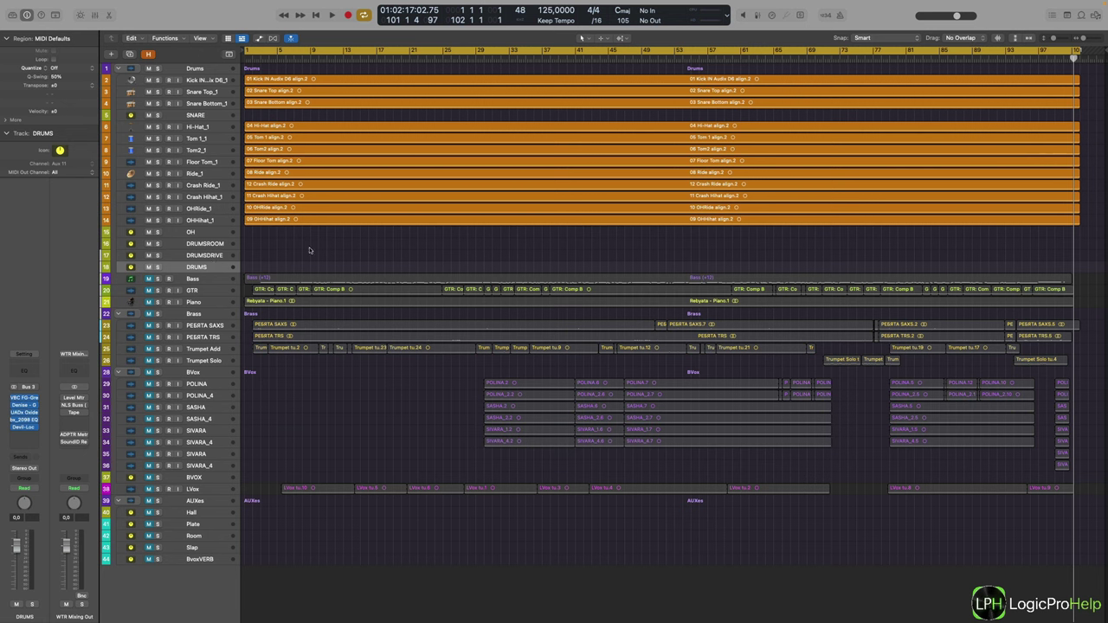
key(super+b)
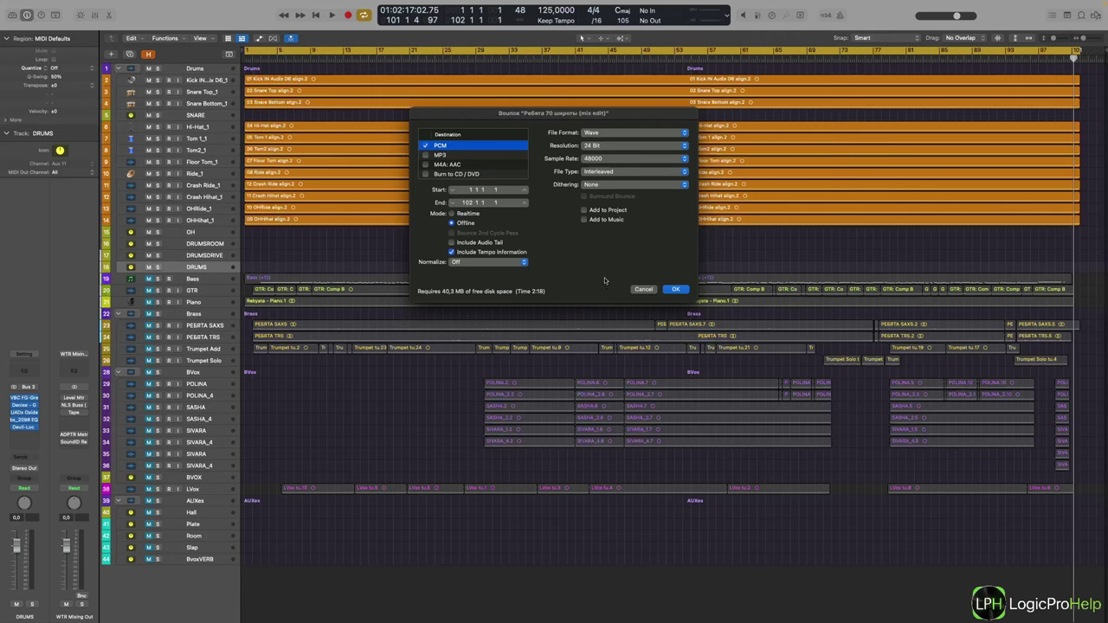
click(643, 289)
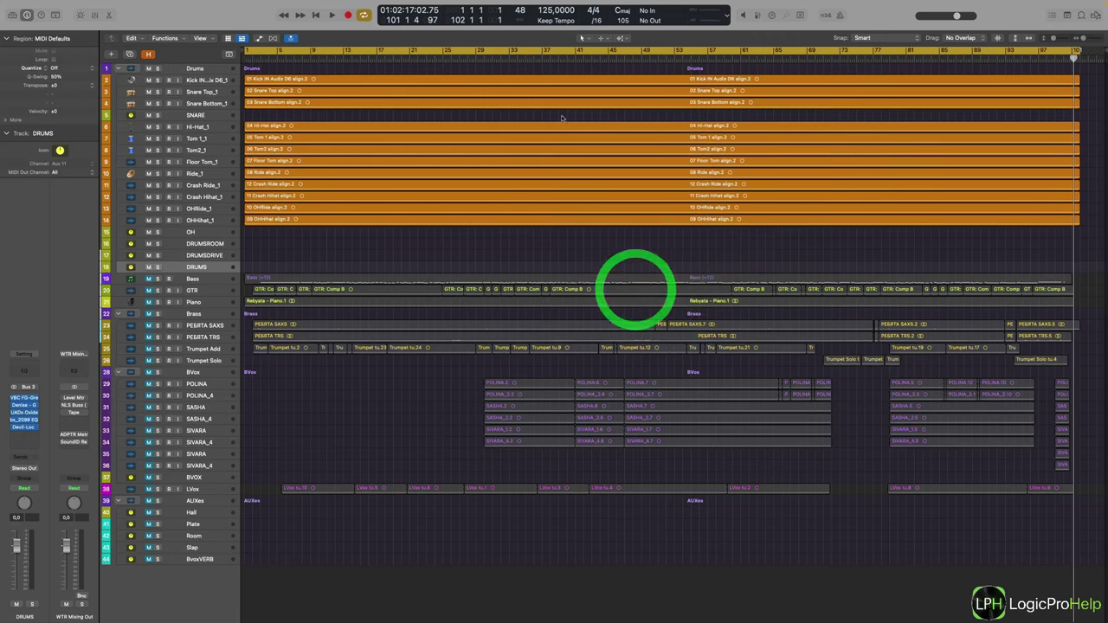
Mute the Drums stack, unmute the Bass track, and check the Bounce settings for a bass-only stem without bouncing.
click(149, 69)
click(148, 280)
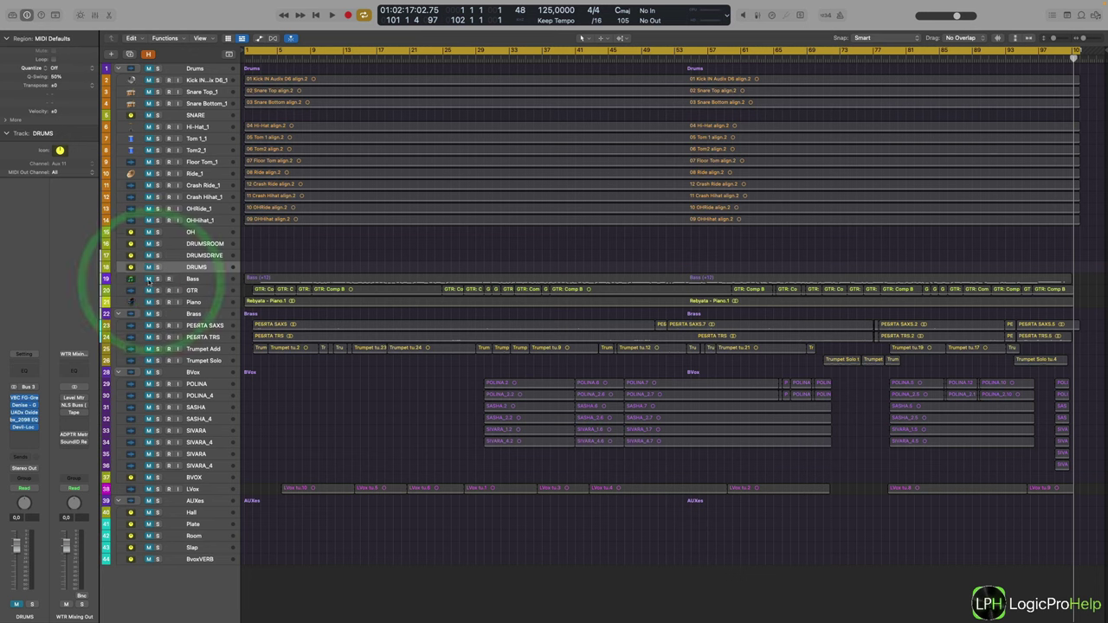
key(super+b)
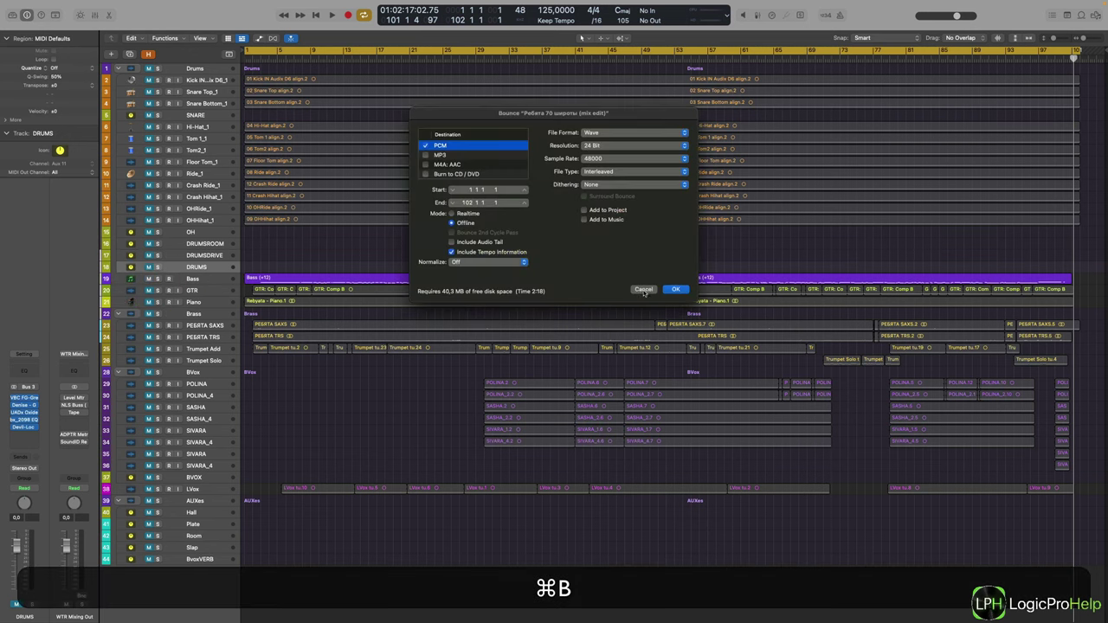
click(643, 290)
Isolate GTR, Piano, the Brass stack and the BVox stack in turn by unmuting each and muting the previous one.
click(148, 289)
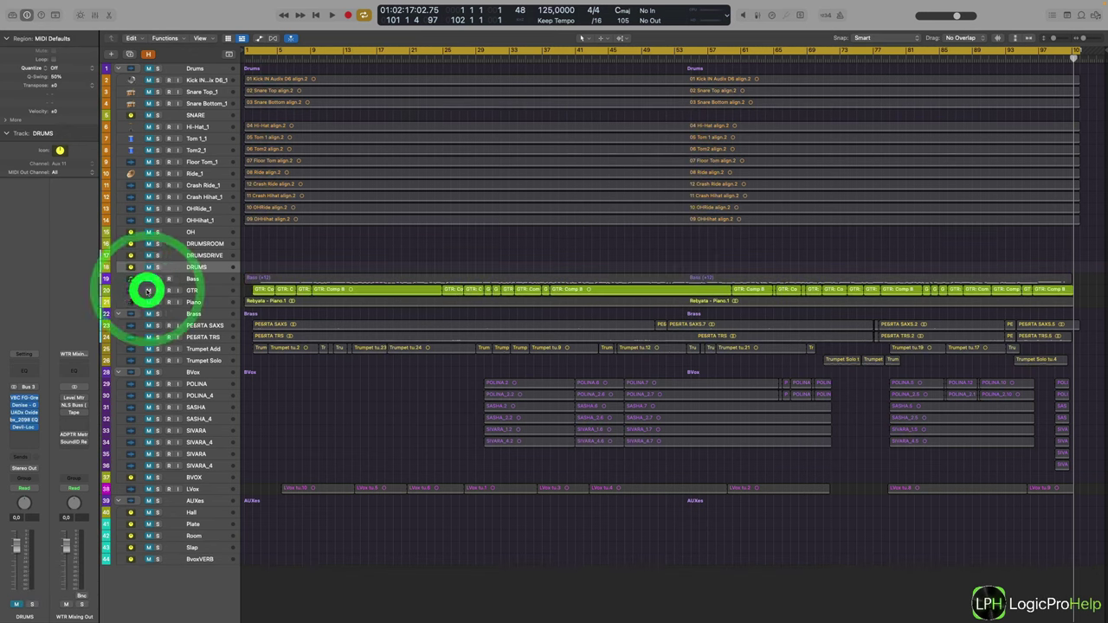
click(147, 291)
click(148, 301)
click(148, 302)
click(149, 326)
drag(149, 349, 148, 359)
click(149, 374)
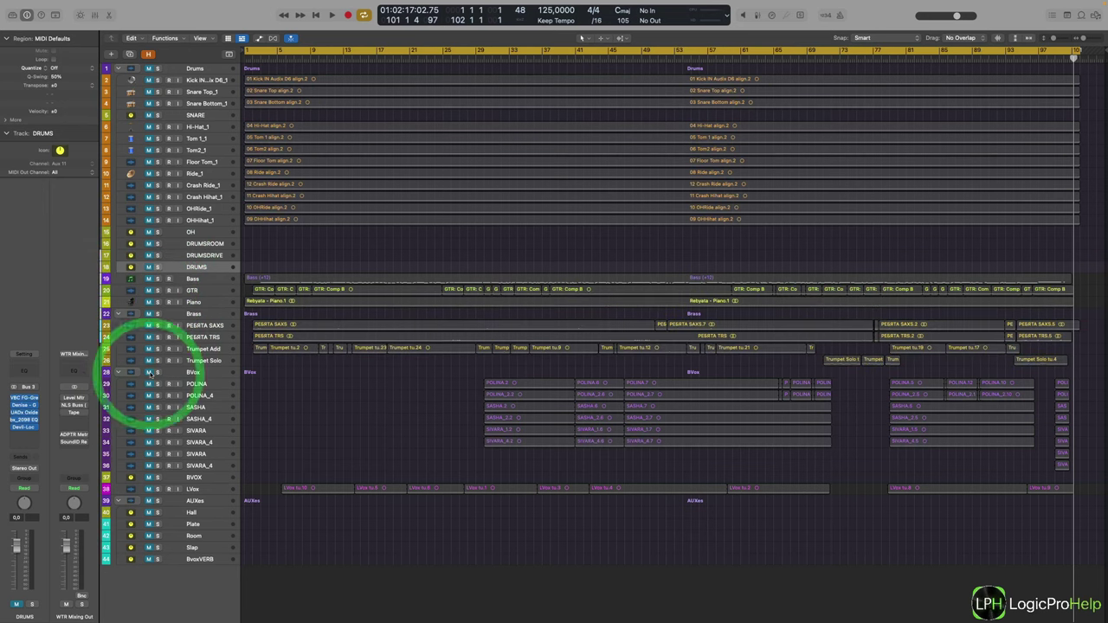
Unmute and re-mute the LVox track, and clear the mutes on all tracks at once.
shift+click(149, 489)
shift+click(149, 489)
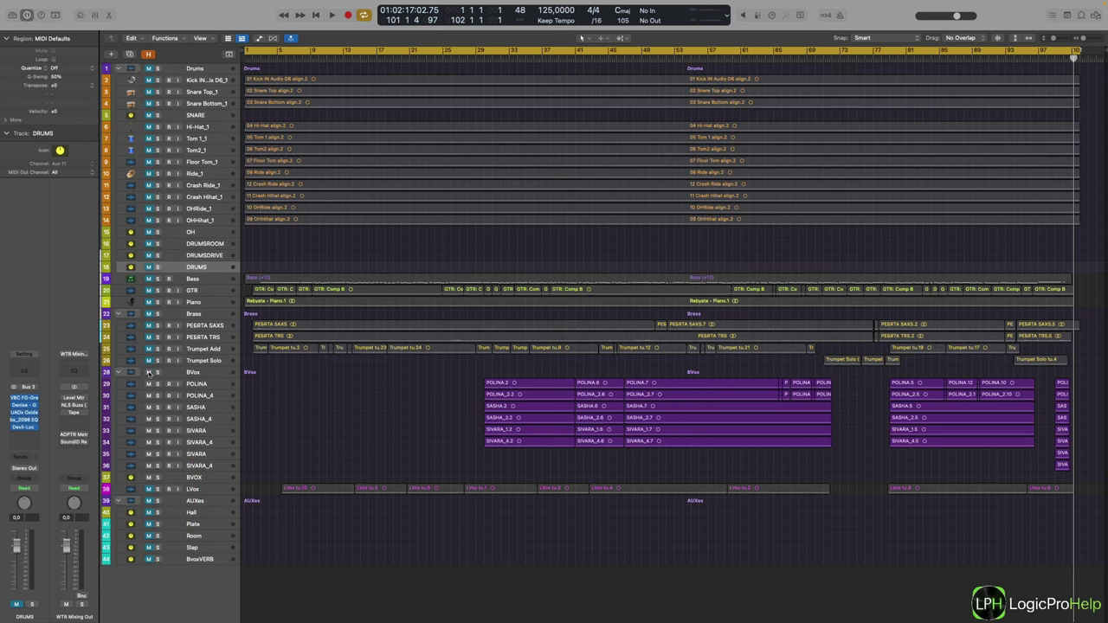
click(140, 490)
alt+click(142, 489)
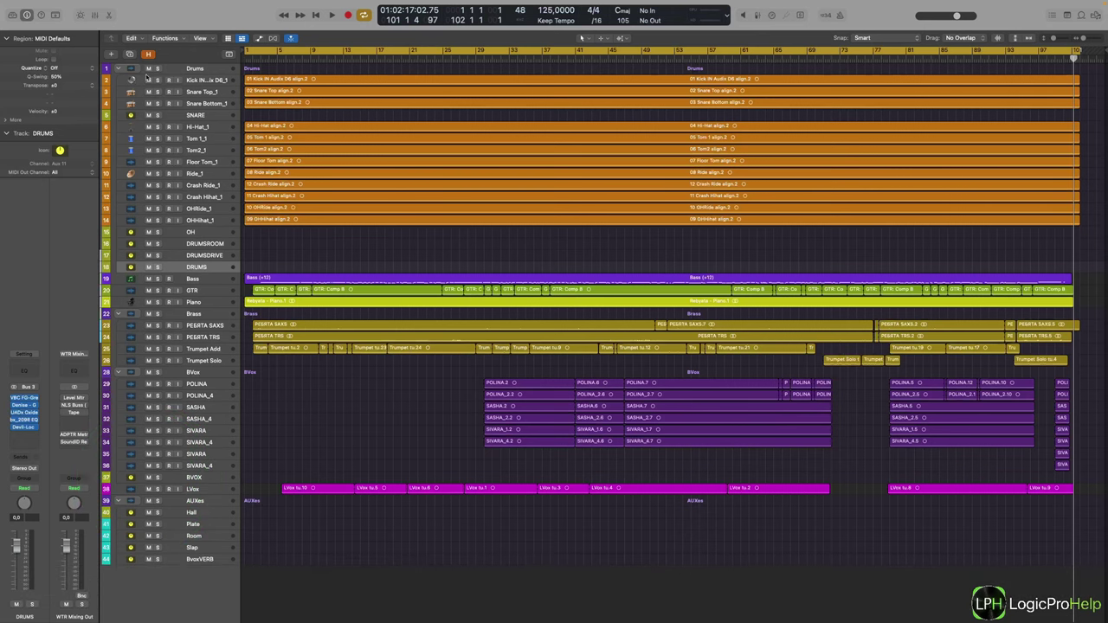
Solo the AUXes stack and its tracks from Hall through BvoxVERB, and review the sends of all channels in the mixer.
click(158, 501)
click(158, 556)
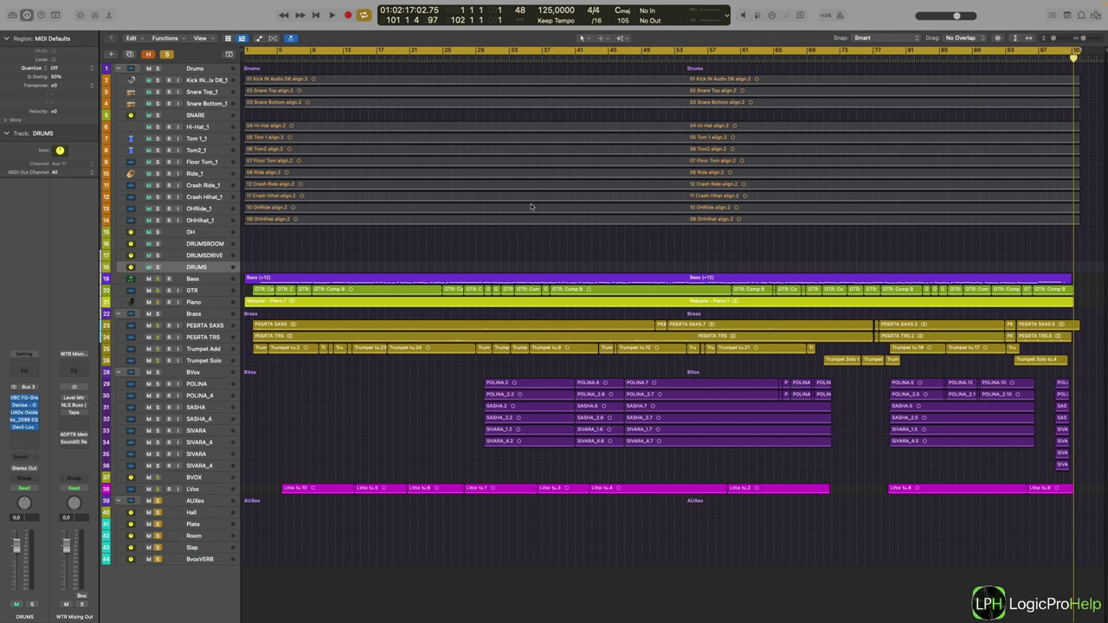
click(158, 500)
key(x)
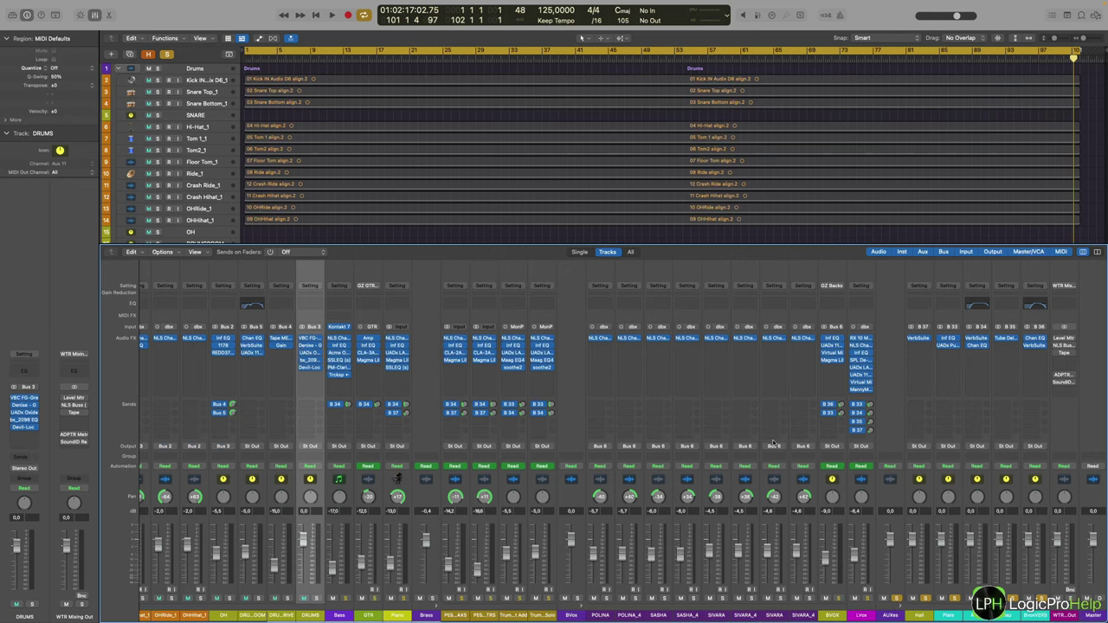
scroll(280, 404, left, 10)
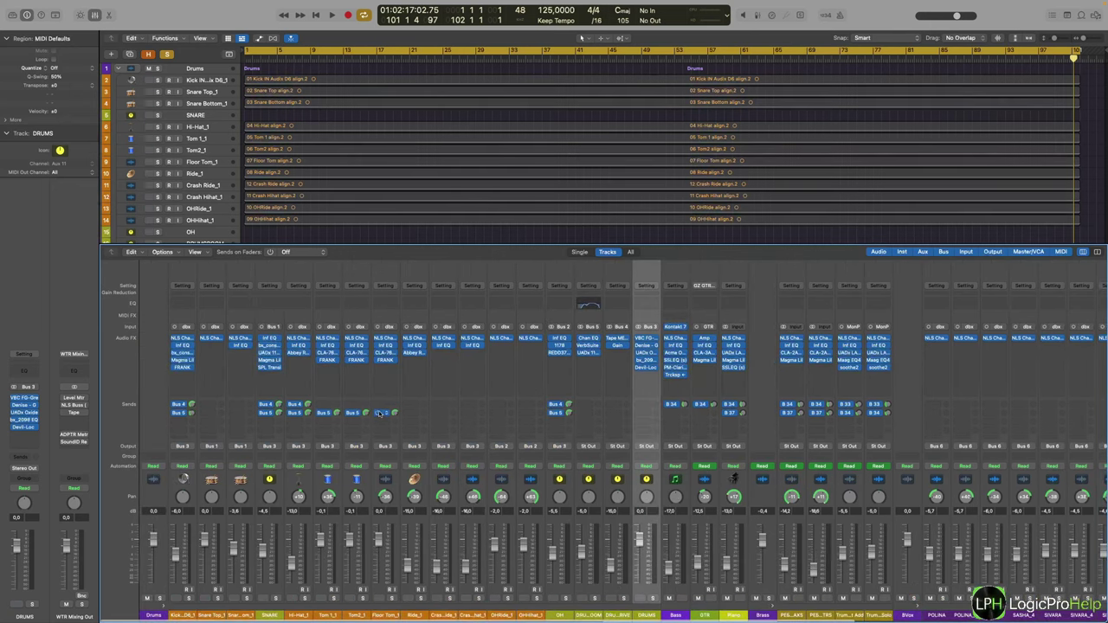
scroll(590, 421, right, 8)
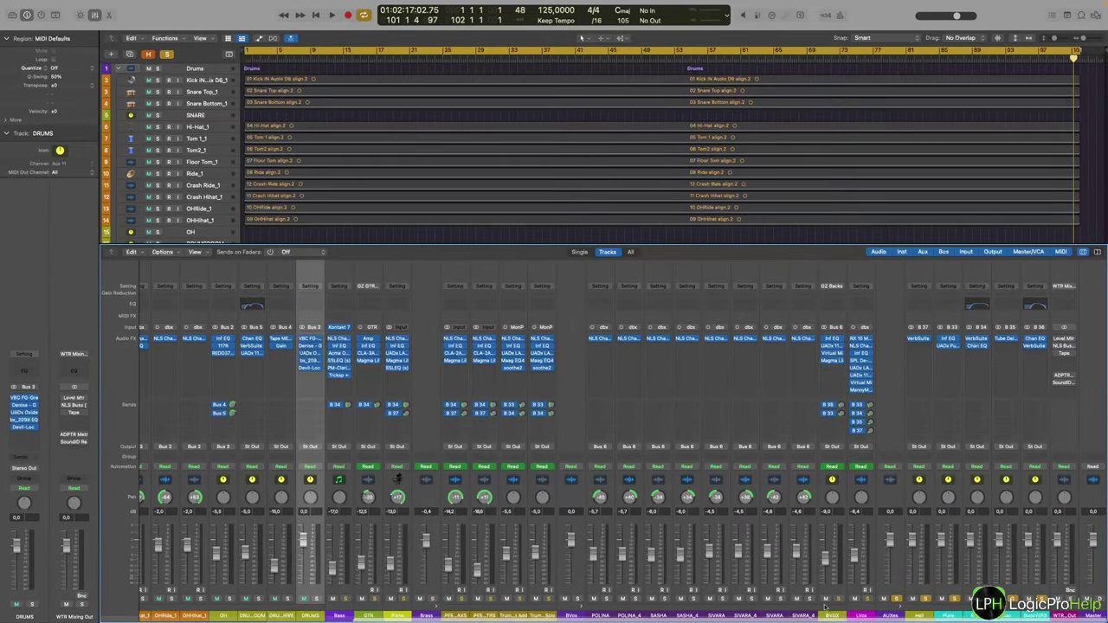
Hide the mixer and clear the solos from the AUXes stack through BvoxVERB.
key(x)
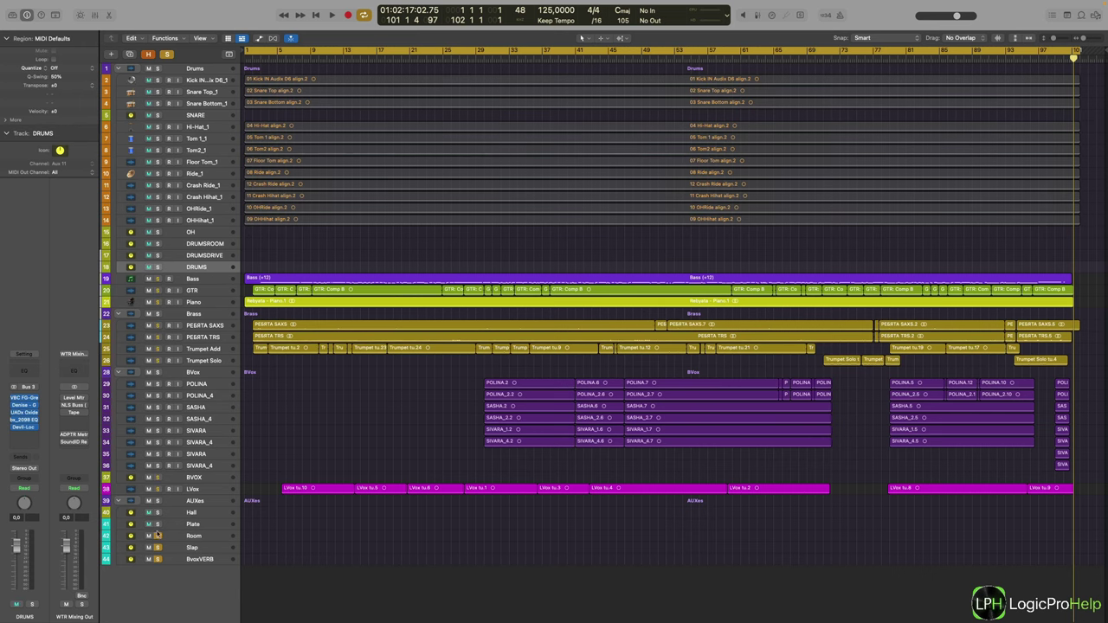
click(157, 559)
mouse_move(157, 561)
mouse_down()
mouse_move(159, 502)
mouse_move(157, 566)
mouse_up()
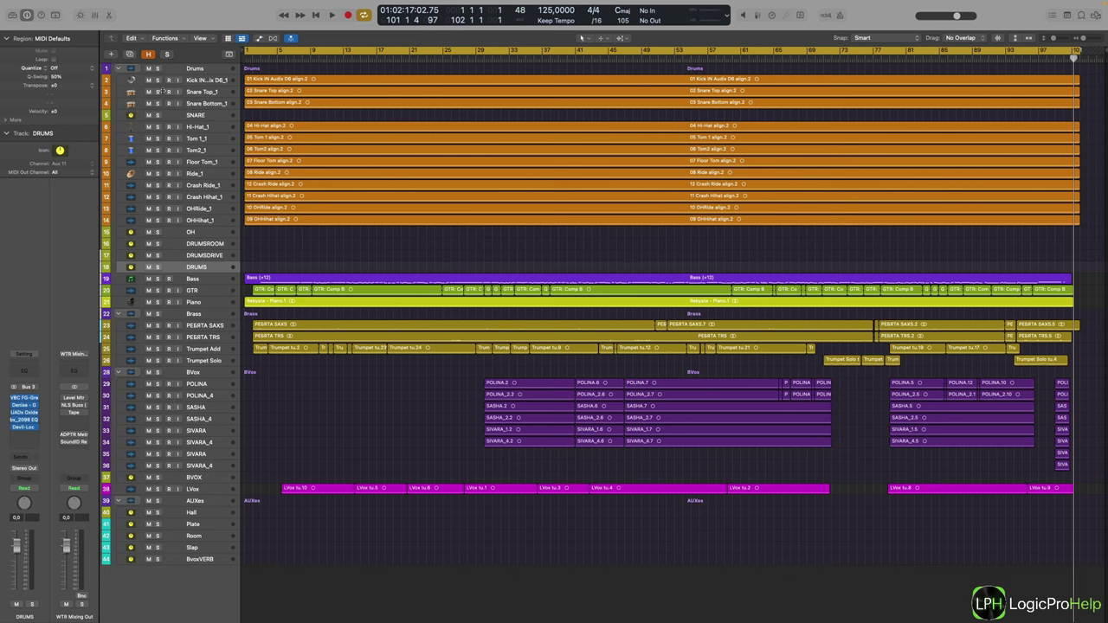
Solo the drum tracks from Kick IN through DRUMS, toggle the Bass solo on and off, and clear the drum solos.
drag(158, 80, 157, 103)
drag(157, 143, 160, 267)
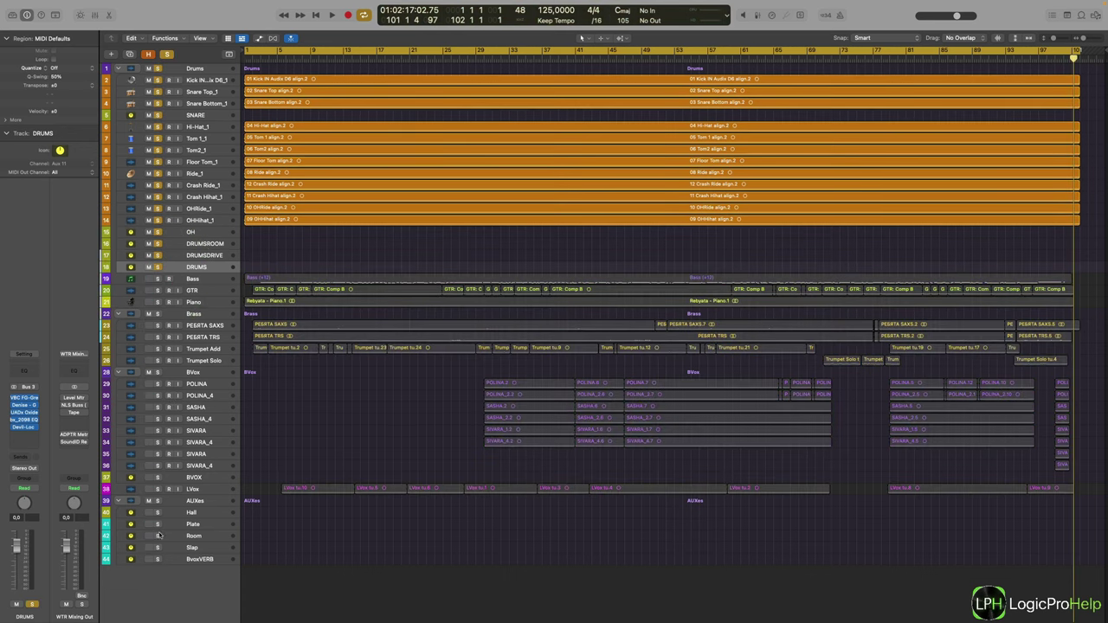
click(157, 279)
click(157, 278)
drag(158, 267, 155, 64)
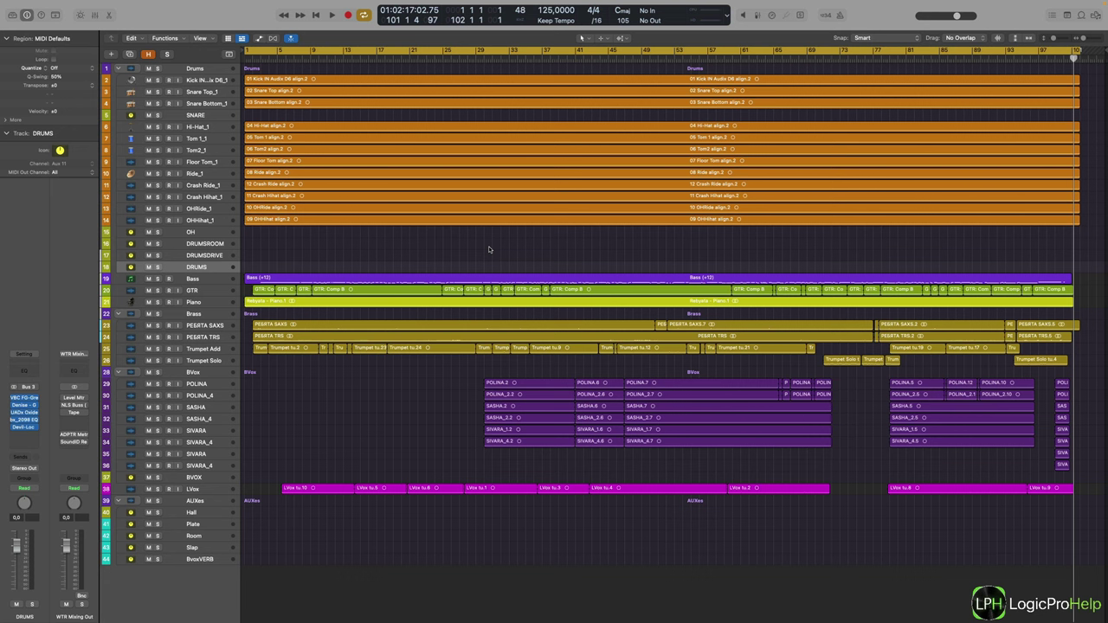
Select the Hall track, look at the Bus 34 send options on the Brass saxes channel, and review the channel sends in the mixer.
click(171, 516)
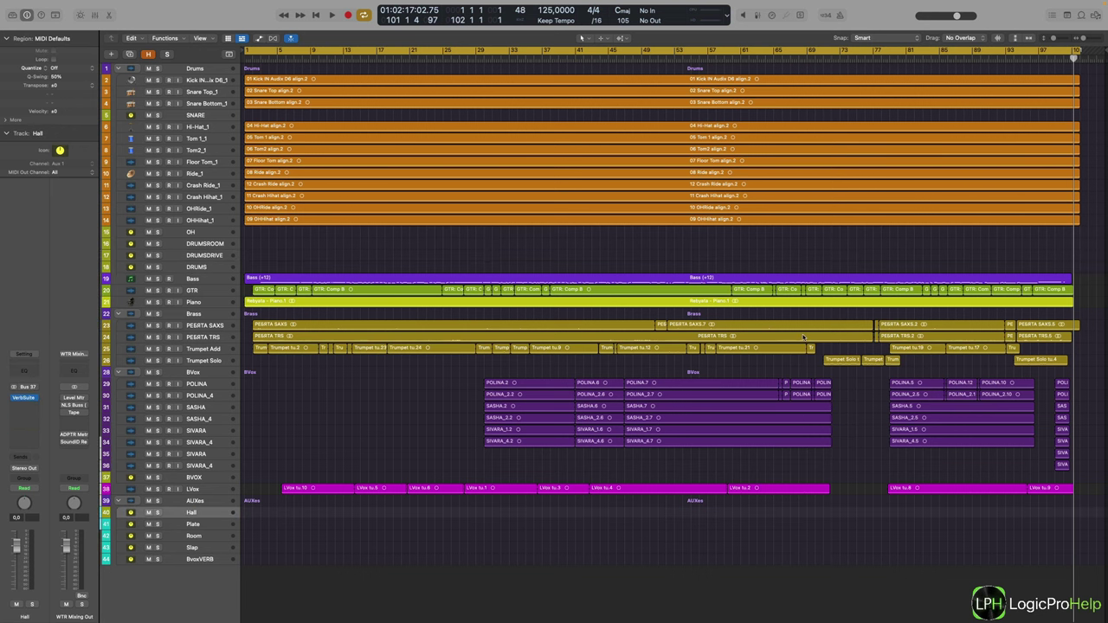
key(x)
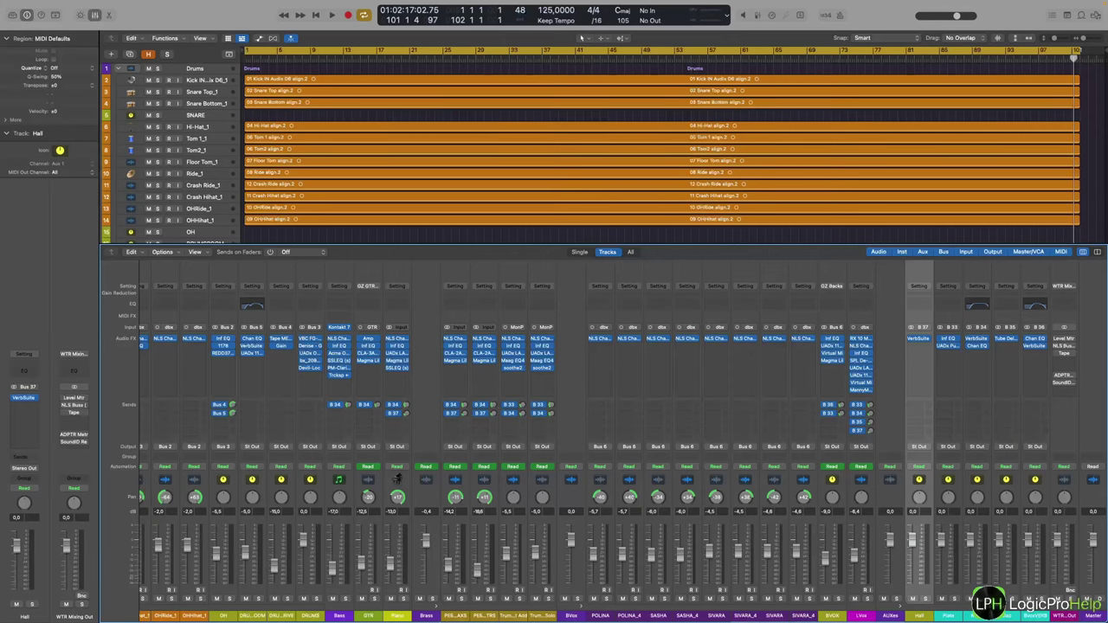
click(453, 413)
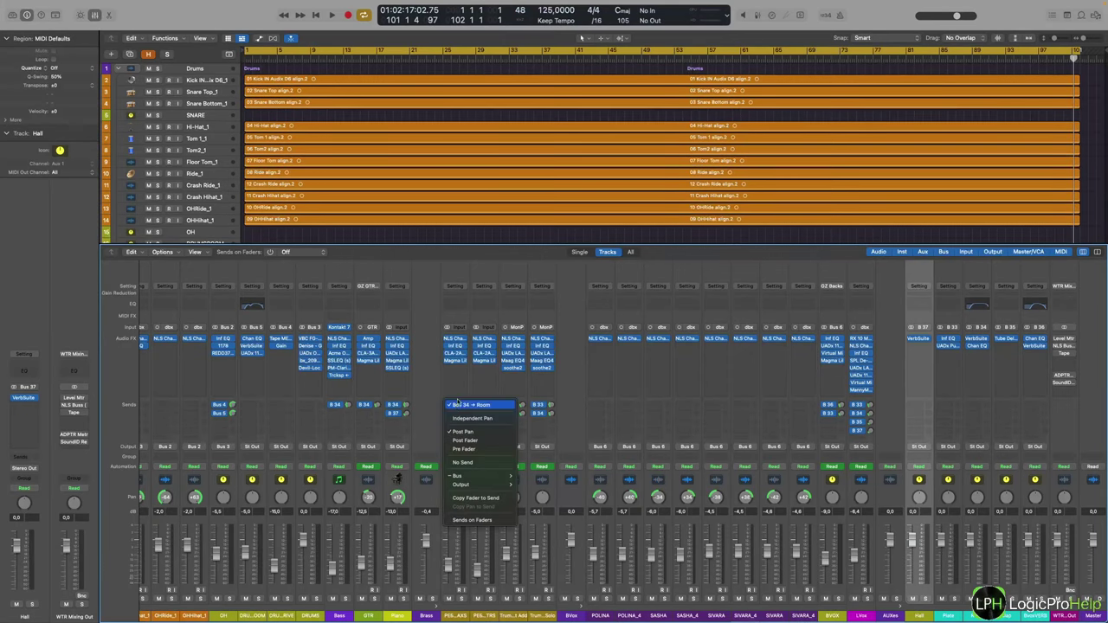
click(463, 378)
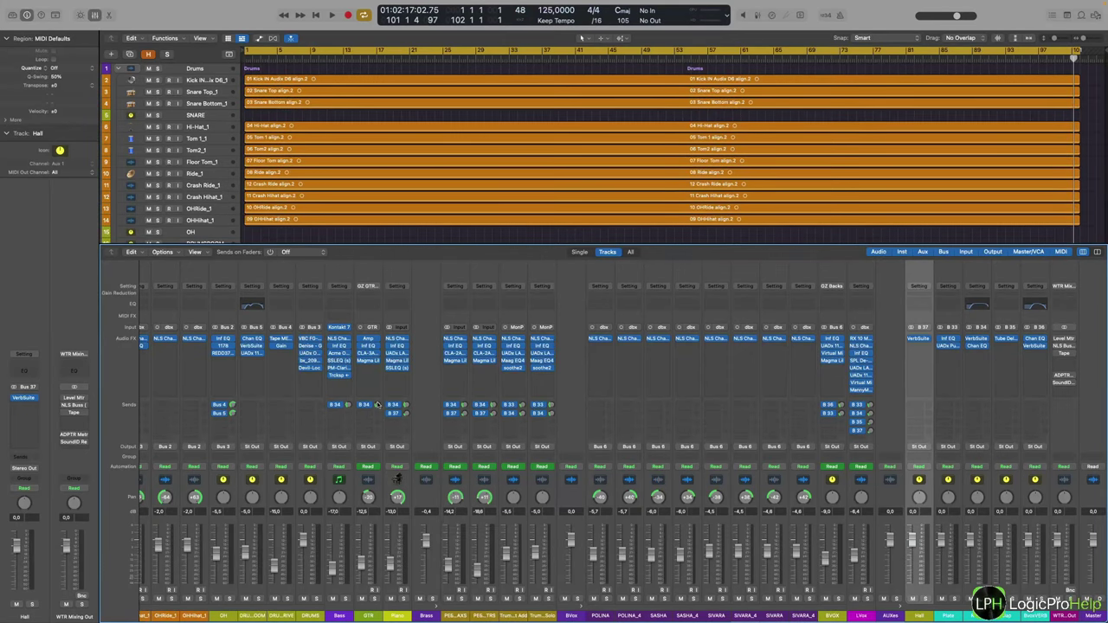
scroll(371, 404, left, 8)
scroll(370, 404, right, 8)
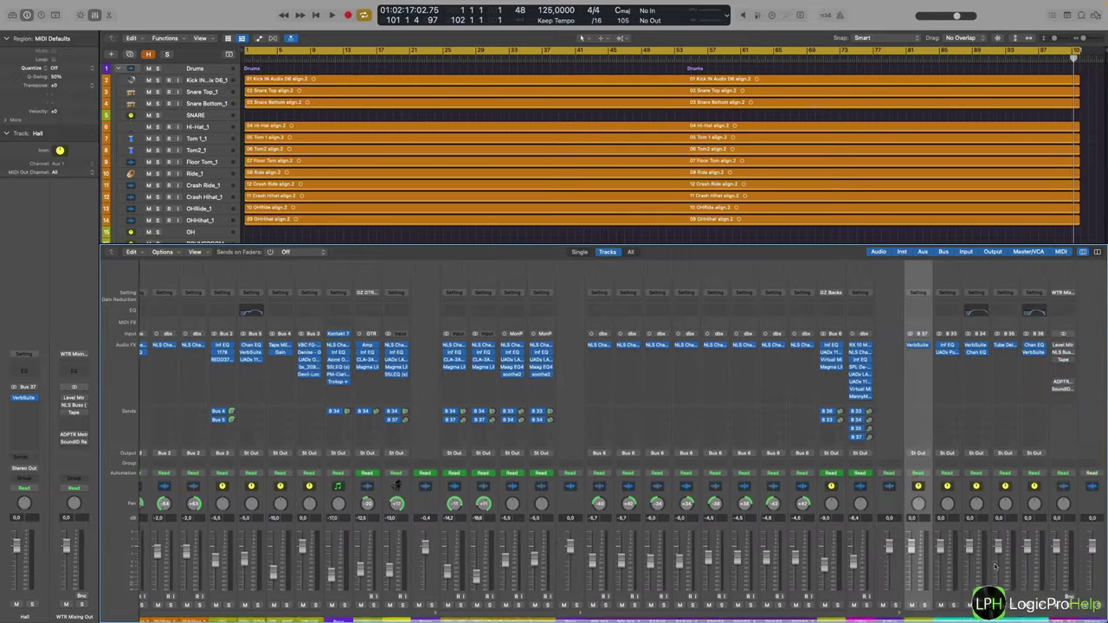
Open the VerbSuite Classics reverb on the Room channel, review which channels send to it, and close the plug-in window.
click(976, 604)
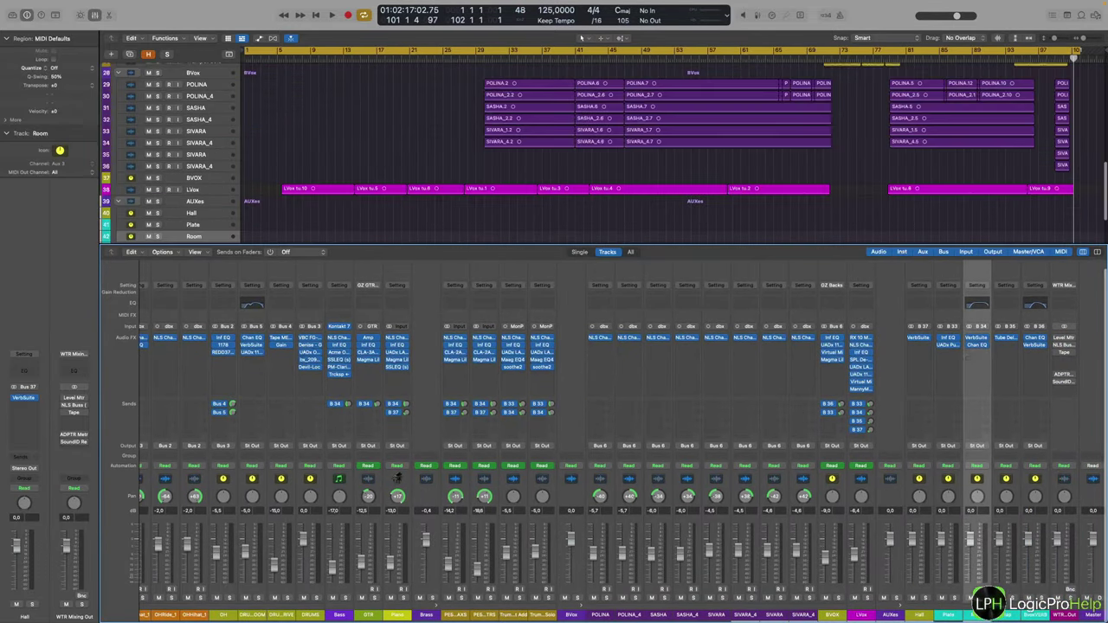
click(976, 338)
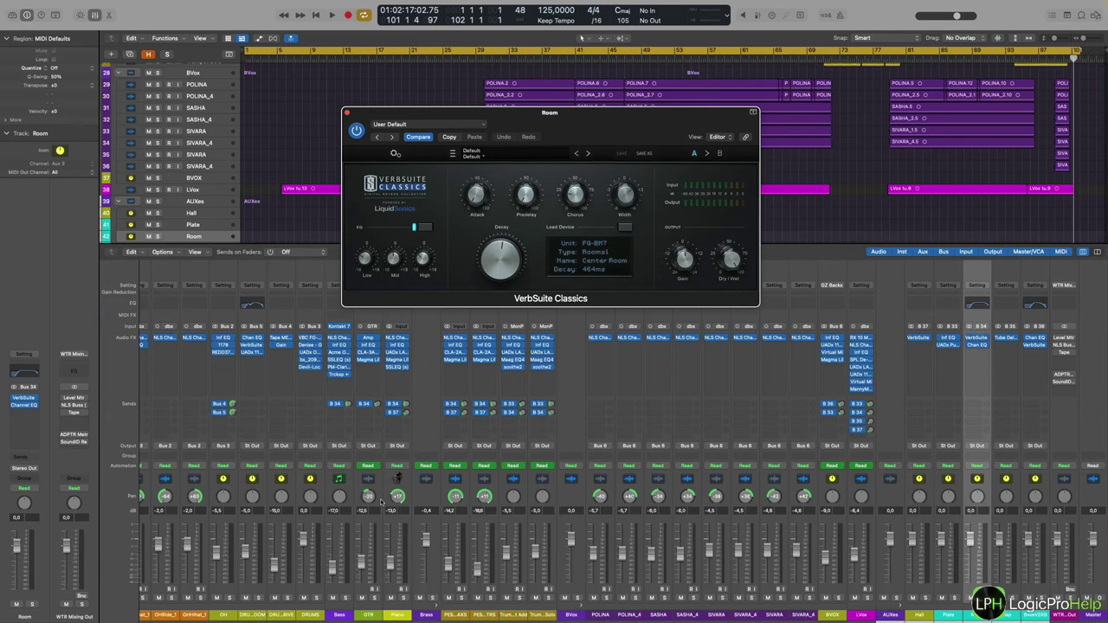
scroll(334, 502, left, 5)
scroll(337, 516, left, 1)
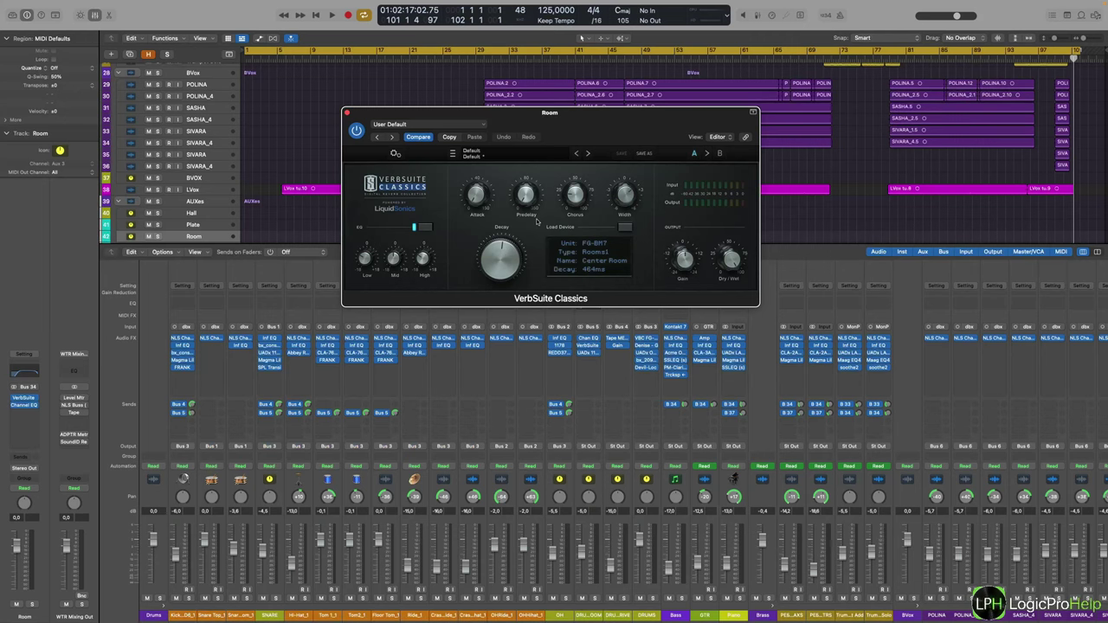
scroll(606, 433, right, 5)
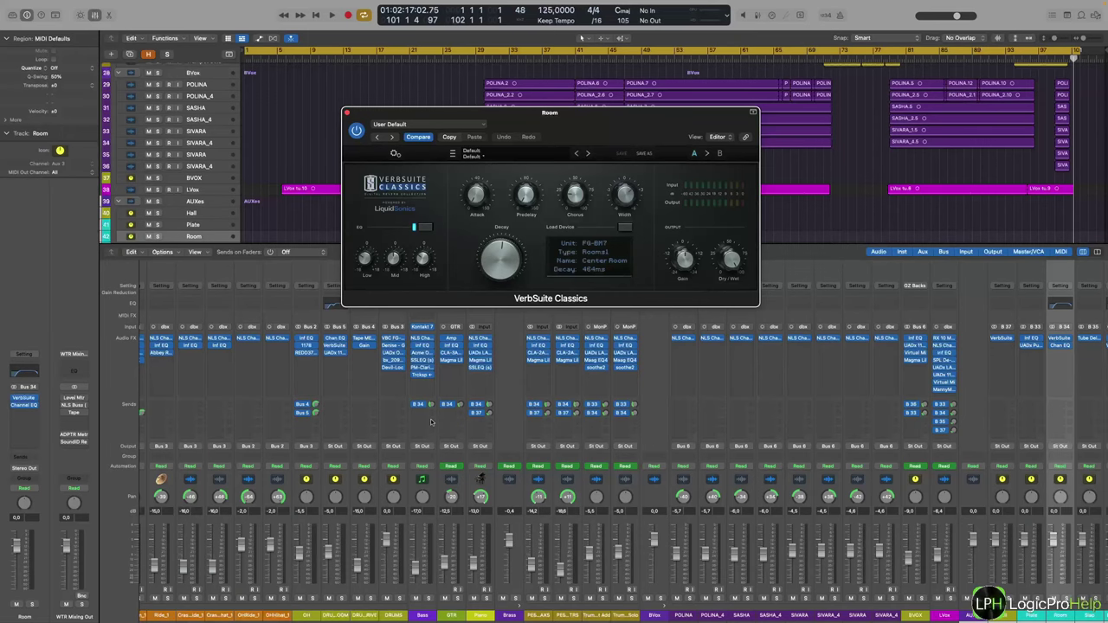
scroll(407, 364, left, 1)
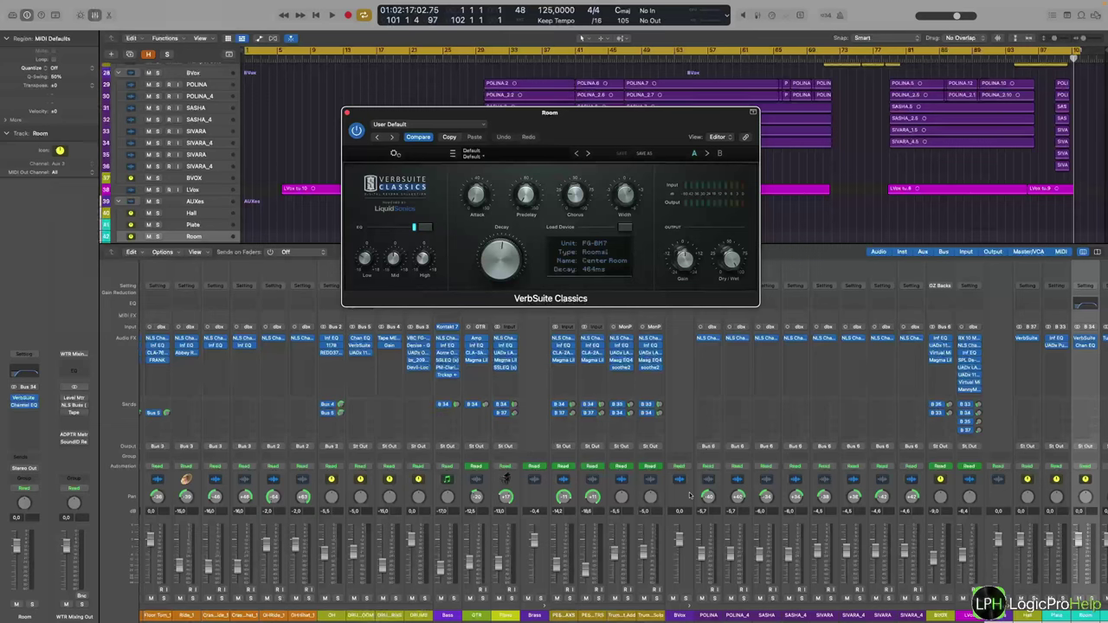
click(347, 113)
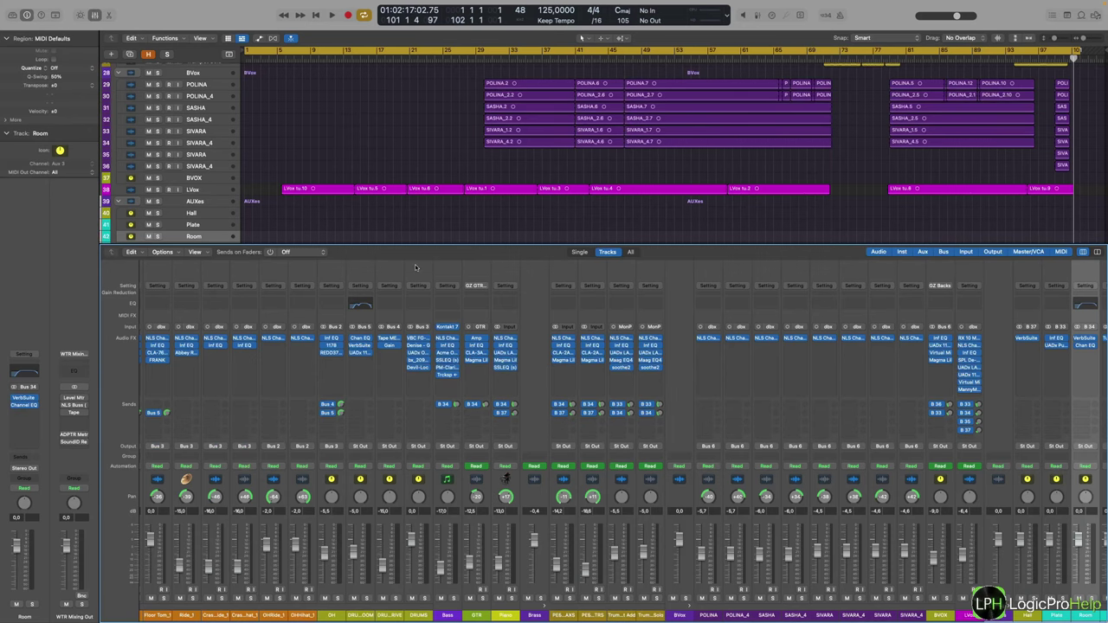
Return to the full arrangement, solo the AUXes stack through BvoxVERB, and clear those solos.
click(95, 14)
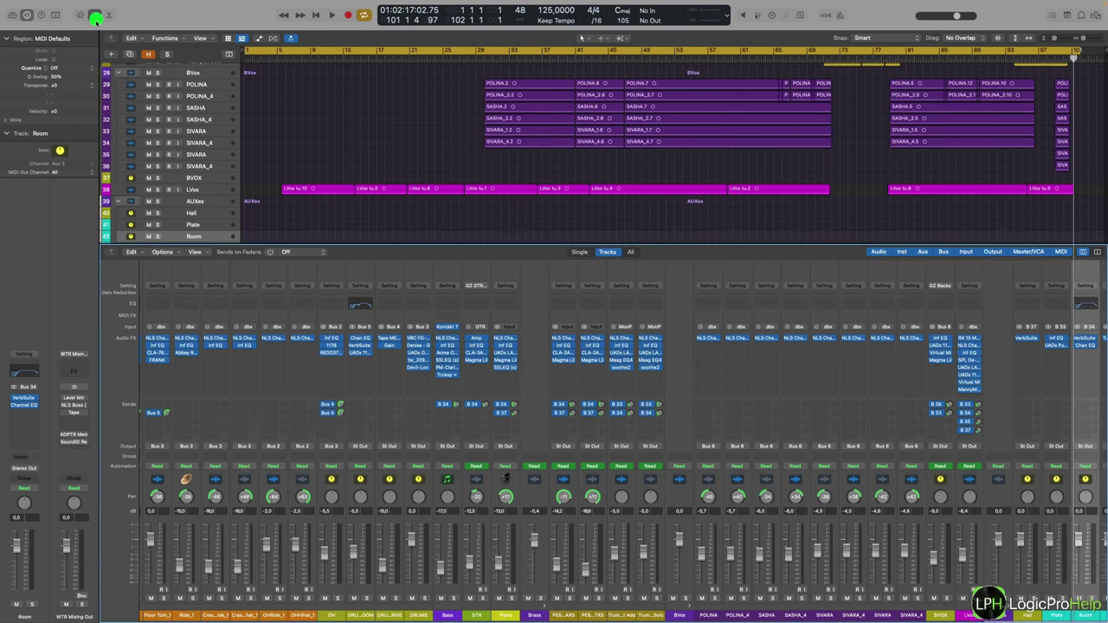
drag(158, 501, 157, 557)
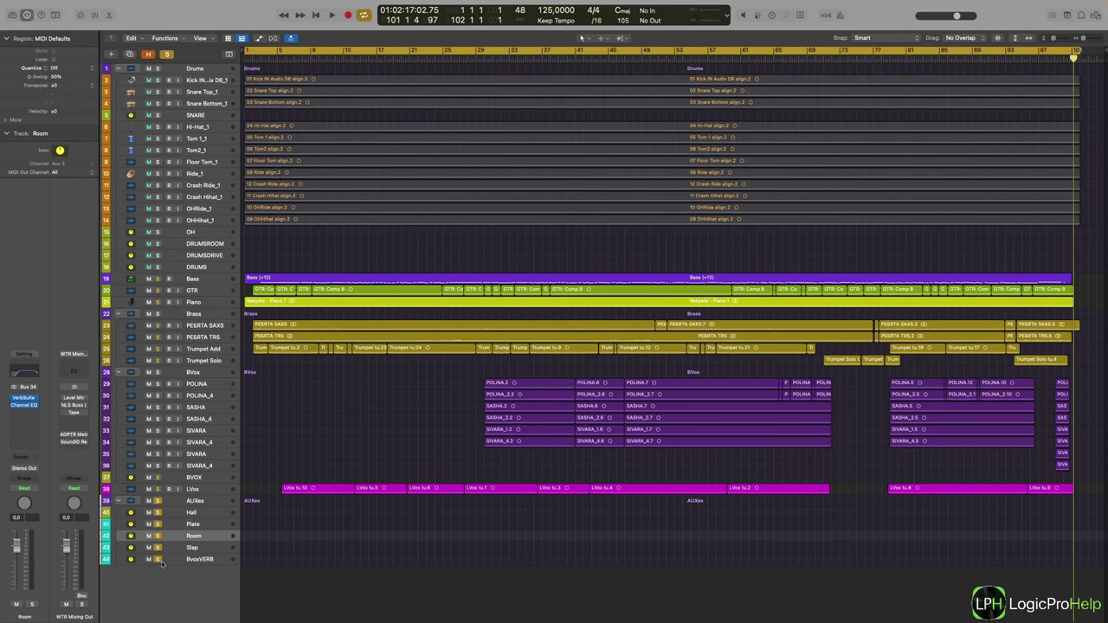
drag(158, 501, 159, 568)
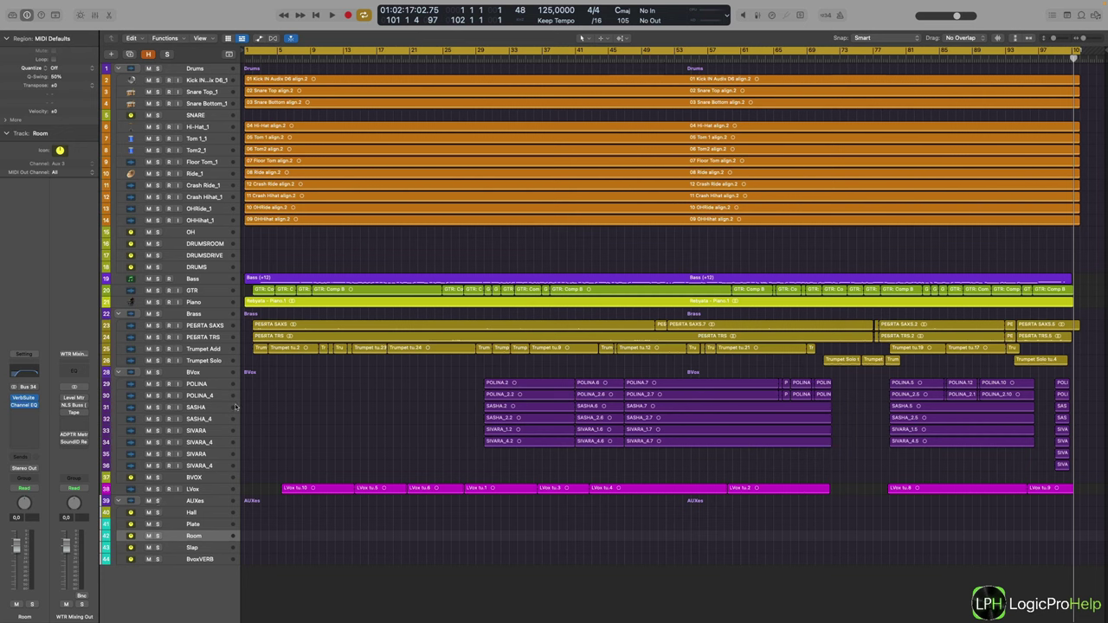
Select the first backing vocal track in the BVox stack, view its channel strip in the mixer, and return to the full arrangement.
click(208, 387)
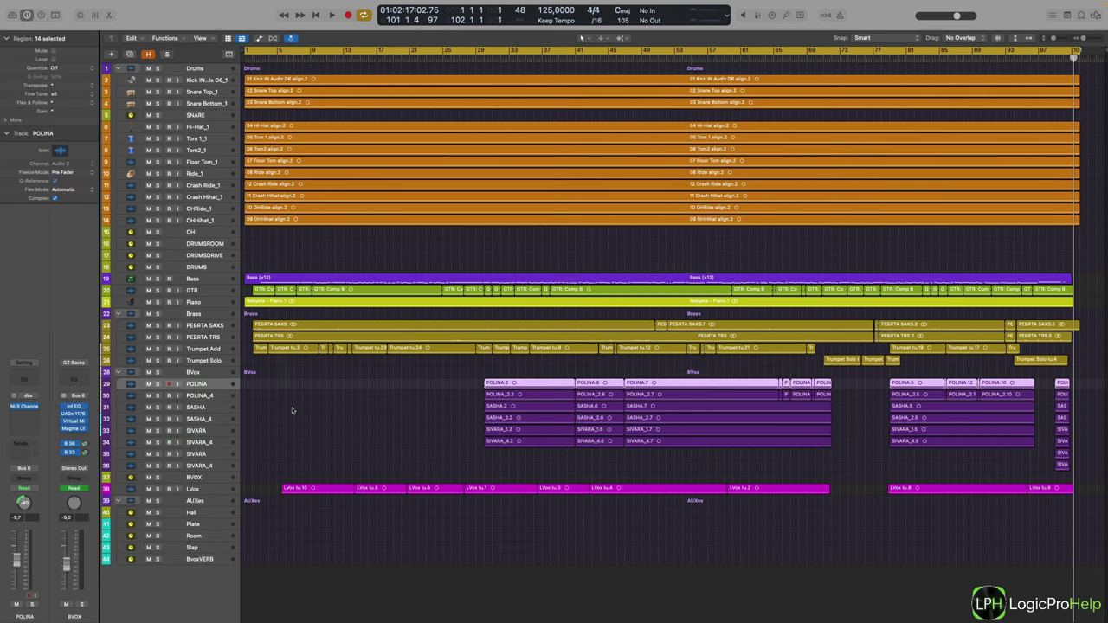
key(x)
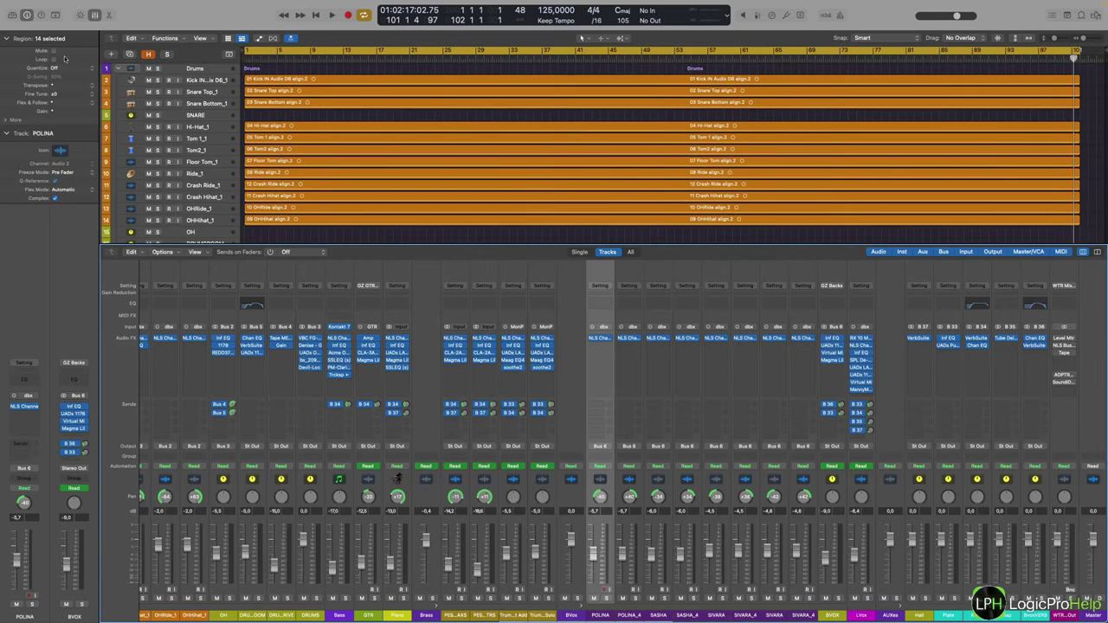
click(93, 15)
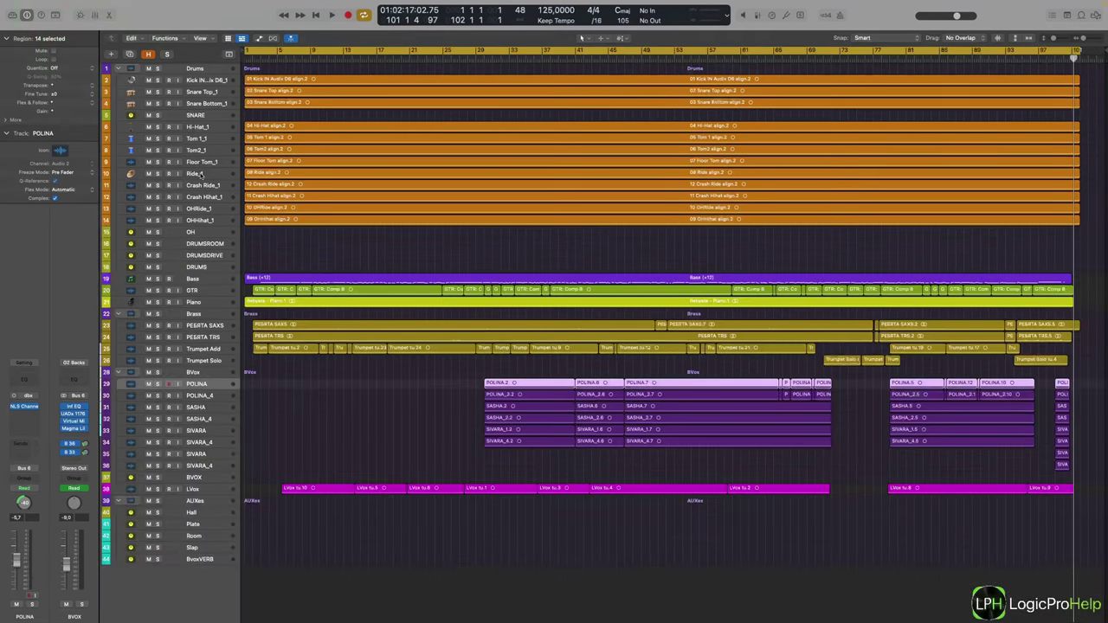
scroll(235, 337, up, 1)
scroll(234, 336, down, 1)
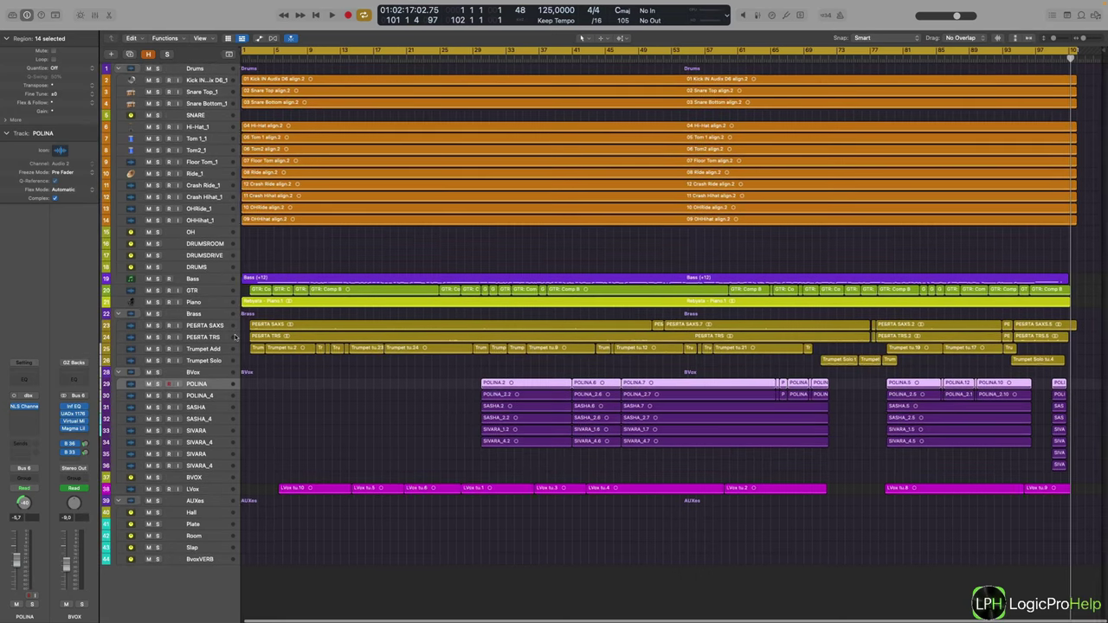
scroll(235, 336, left, 1)
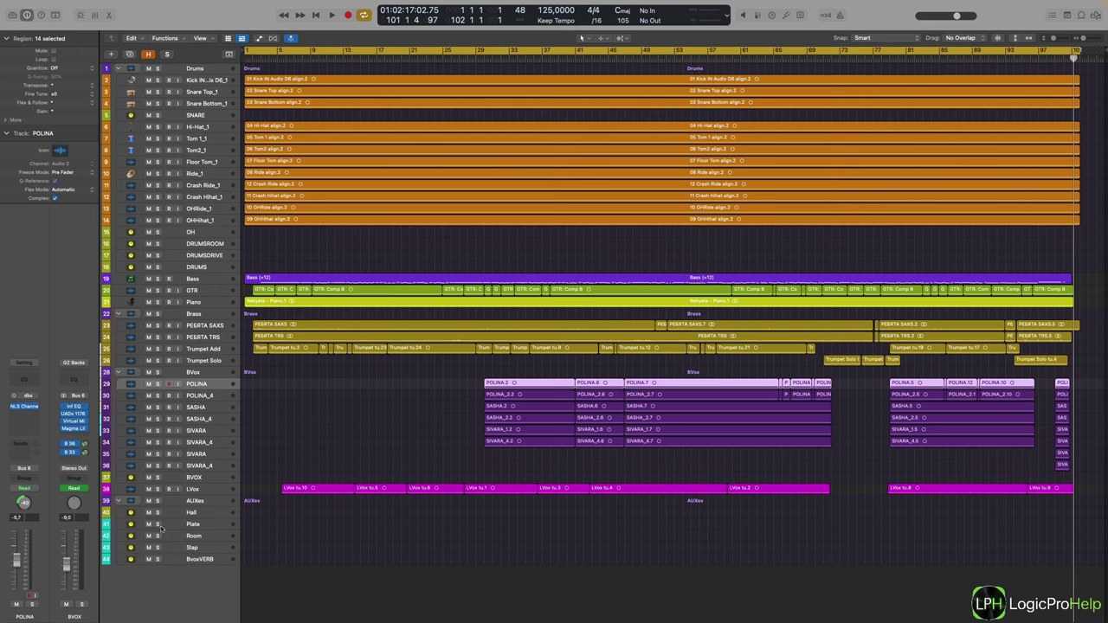
Solo the aux tracks from Hall through BvoxVERB, and remove the solo through the AUXes stack.
drag(157, 511, 158, 561)
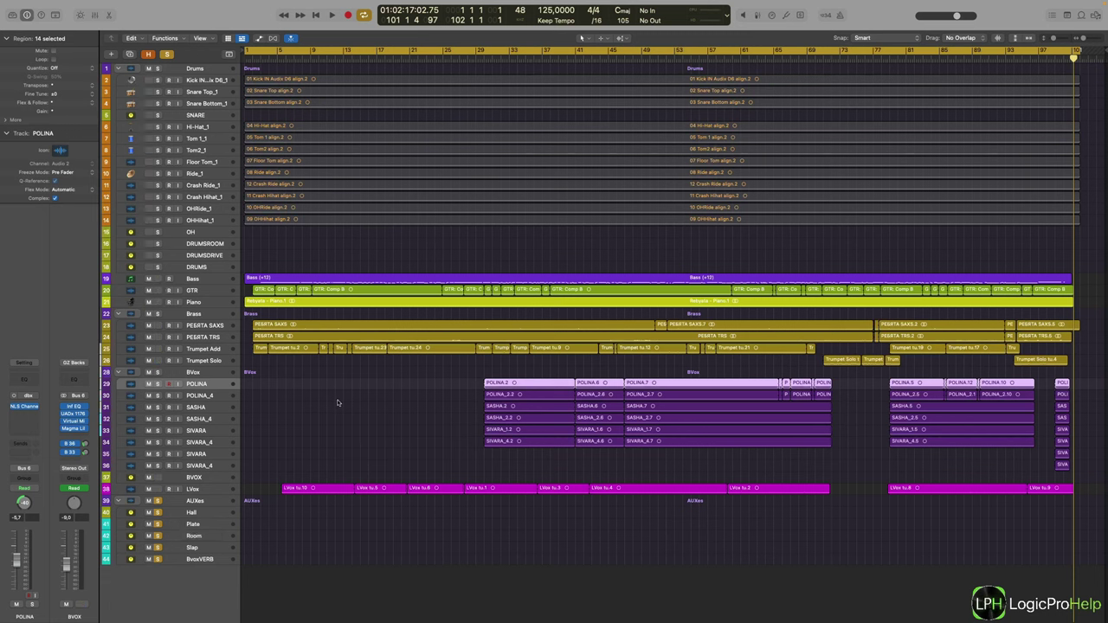
click(158, 501)
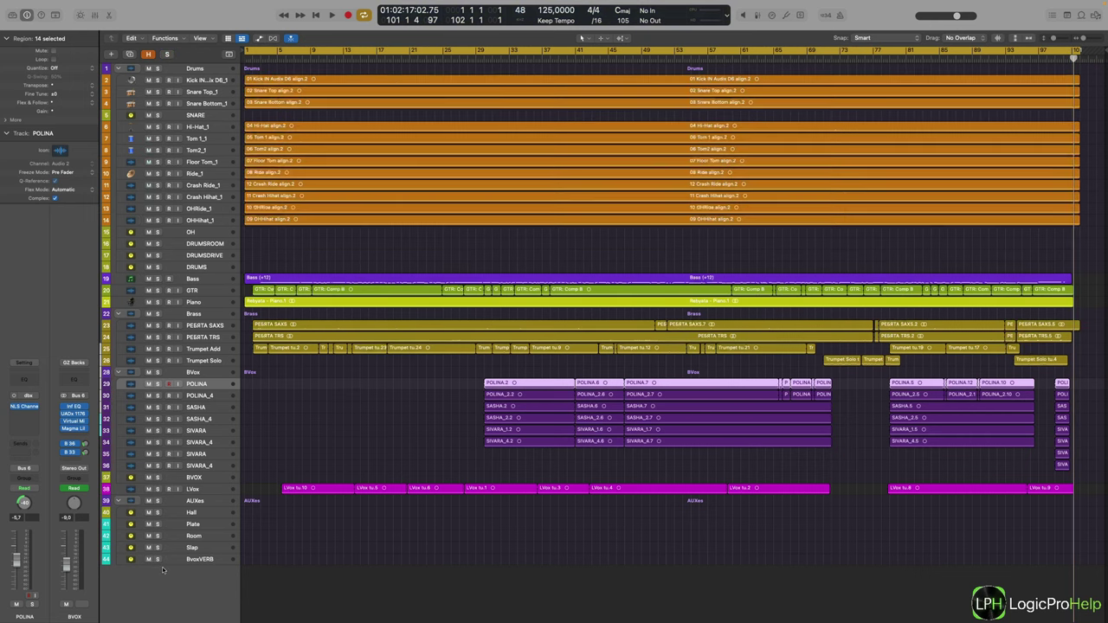